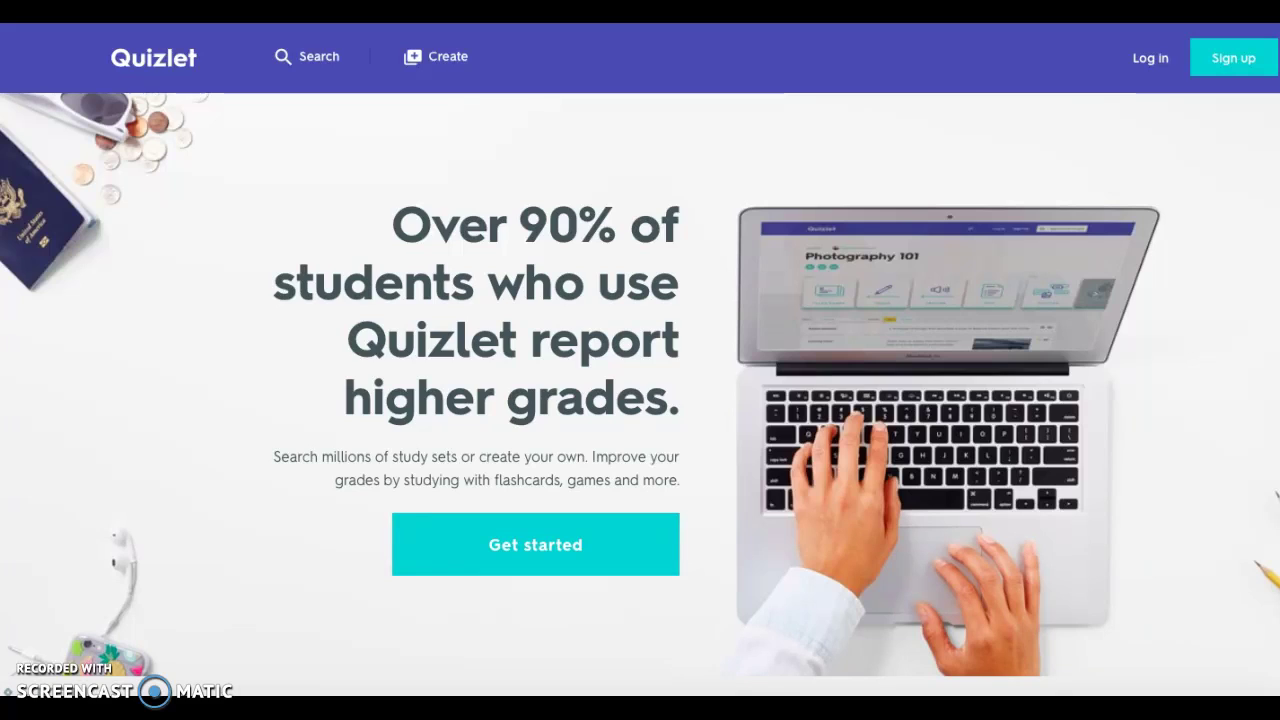
Sign in to Quizlet with a Google account and reach the Latest Activity home page.
click(1222, 72)
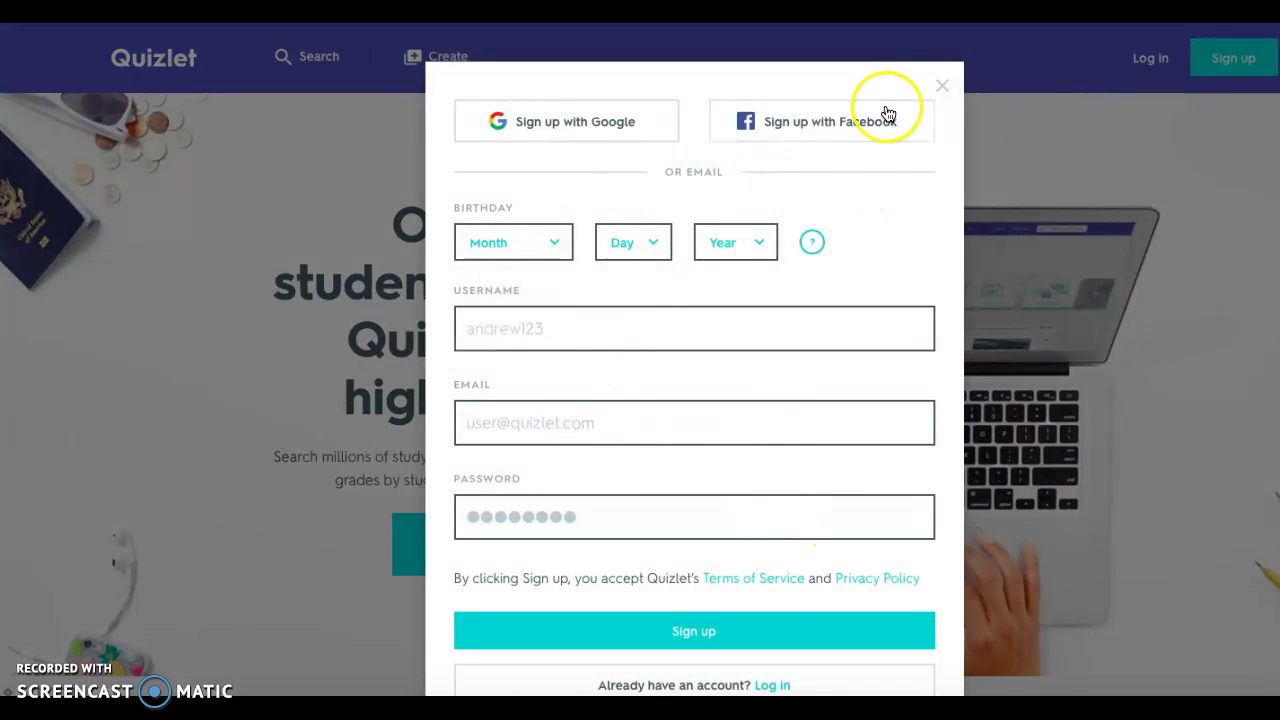
click(945, 90)
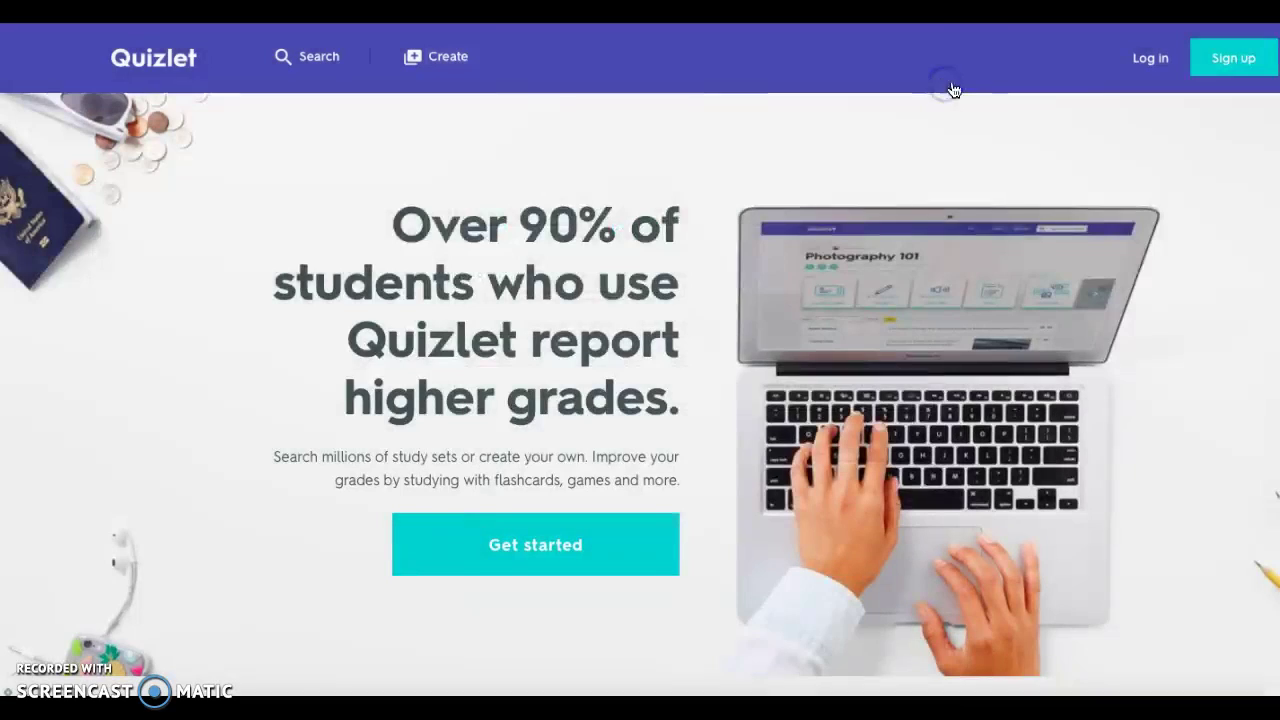
click(1142, 66)
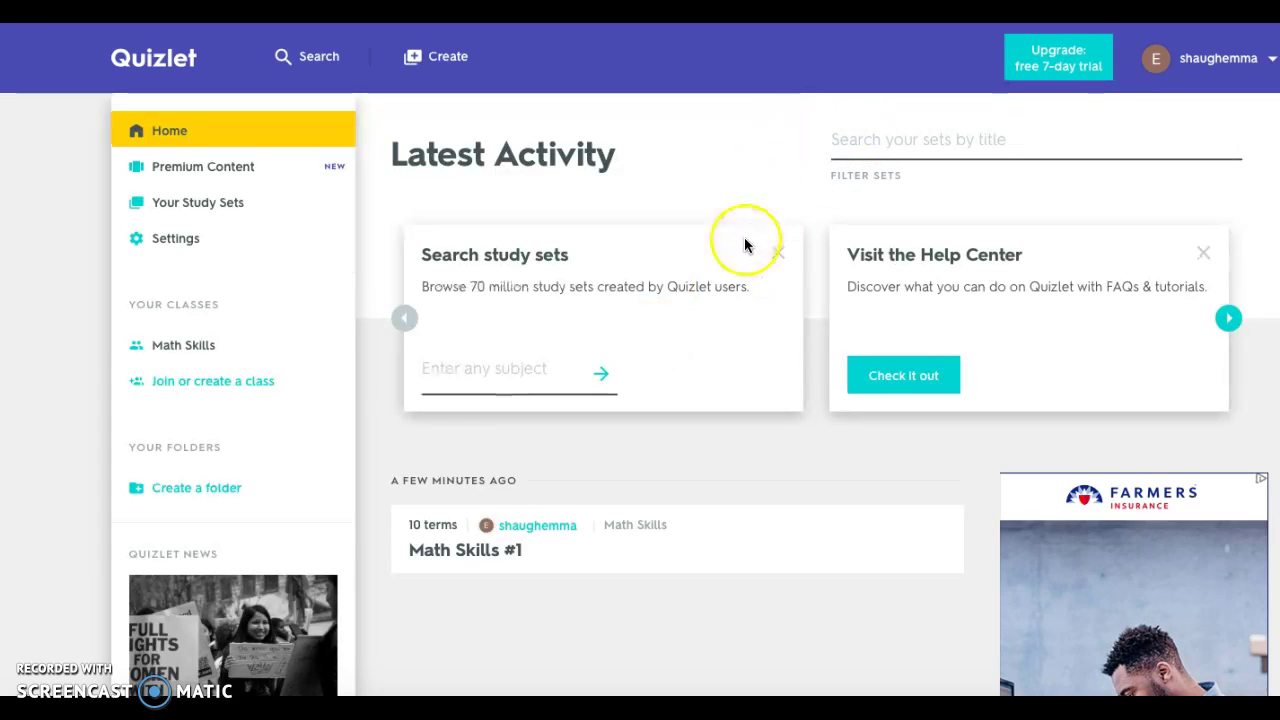
scroll(723, 185, down, 1)
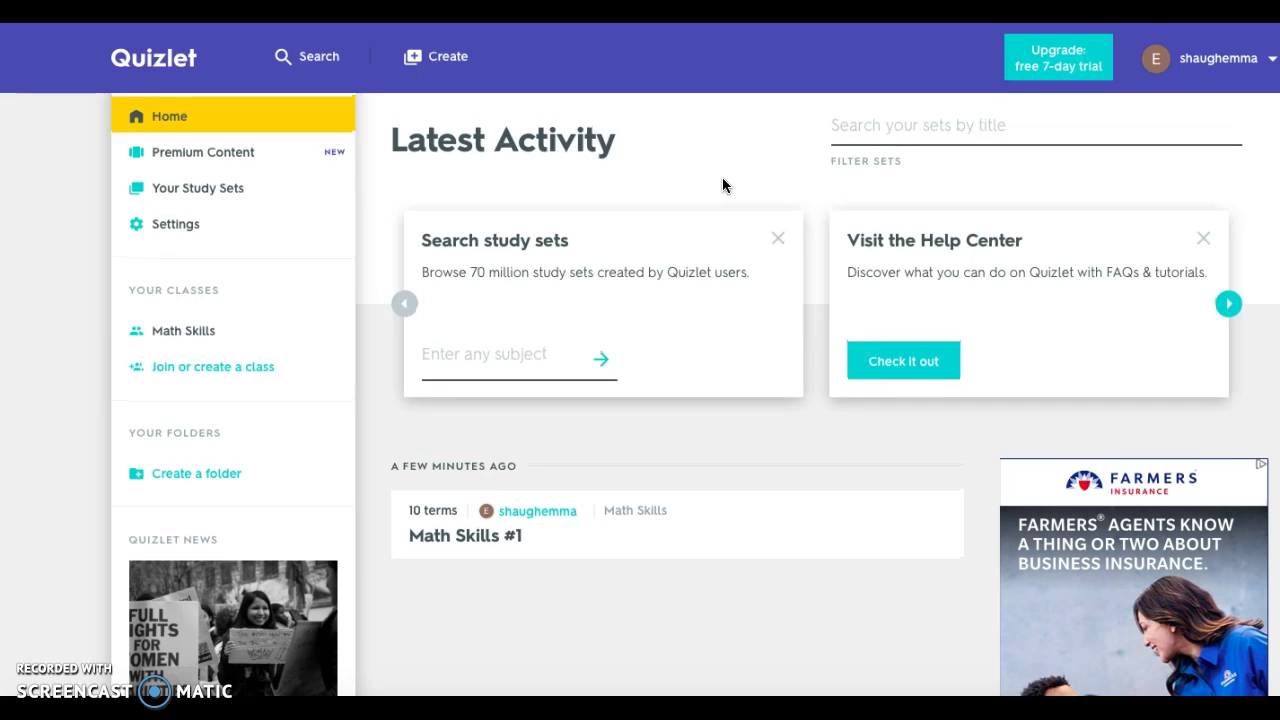
Open Math Skills #1 from the Math Skills class and scroll through its ten addition terms.
click(174, 338)
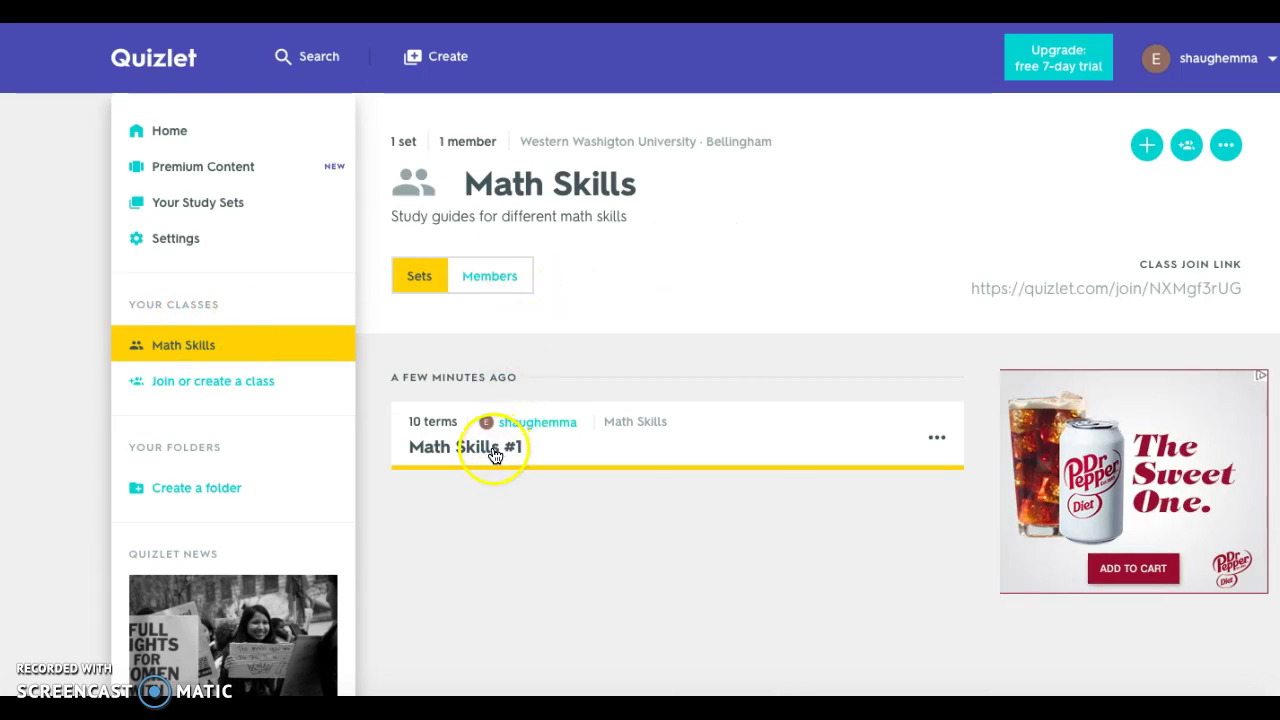
click(548, 456)
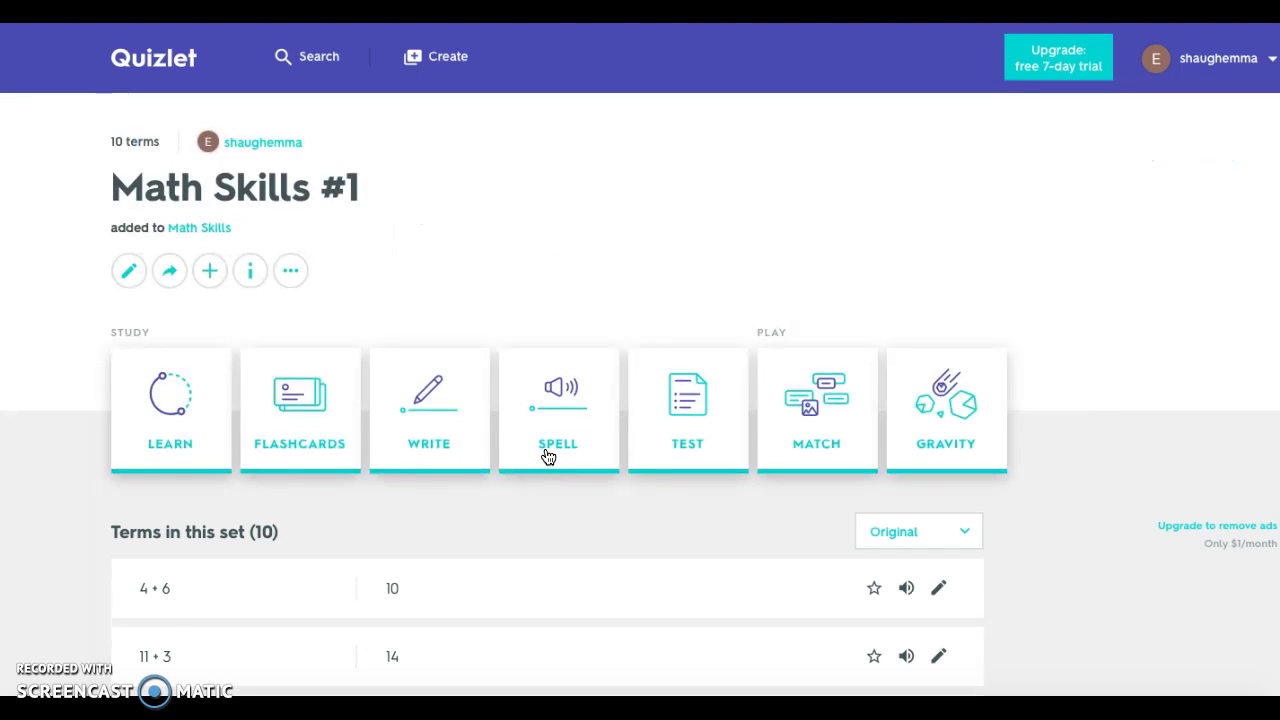
scroll(524, 271, down, 5)
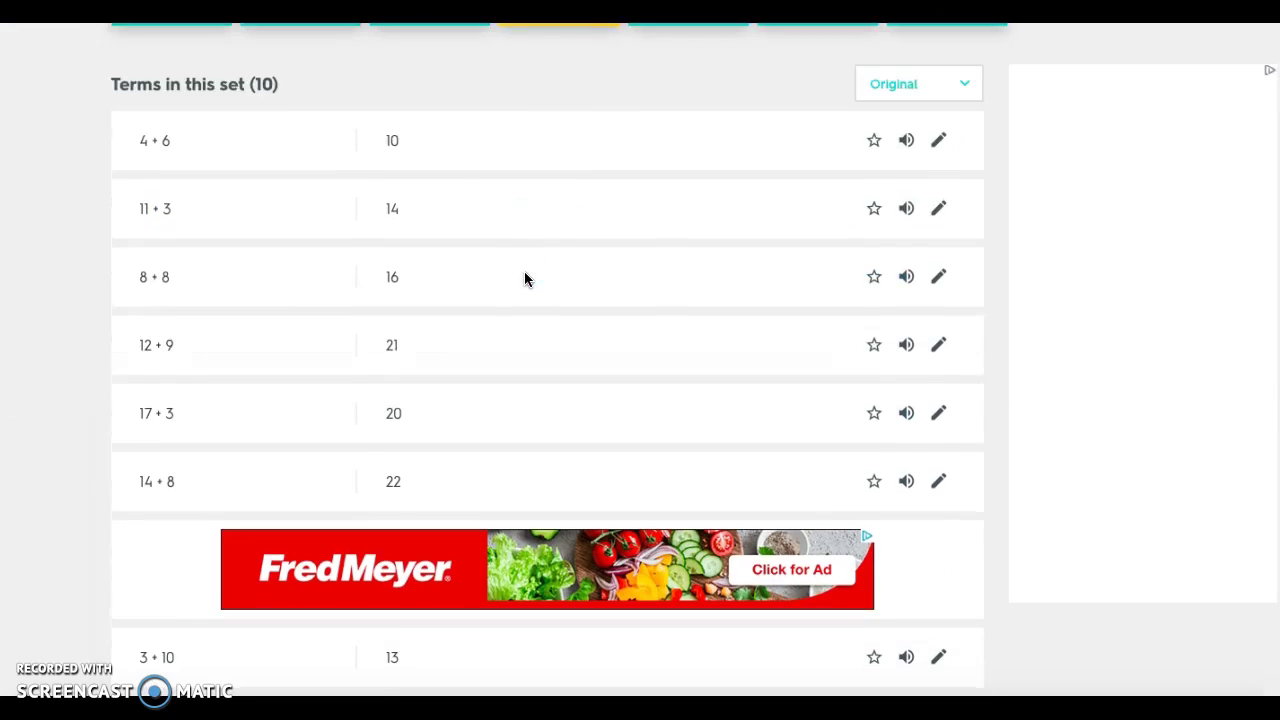
scroll(257, 160, down, 1)
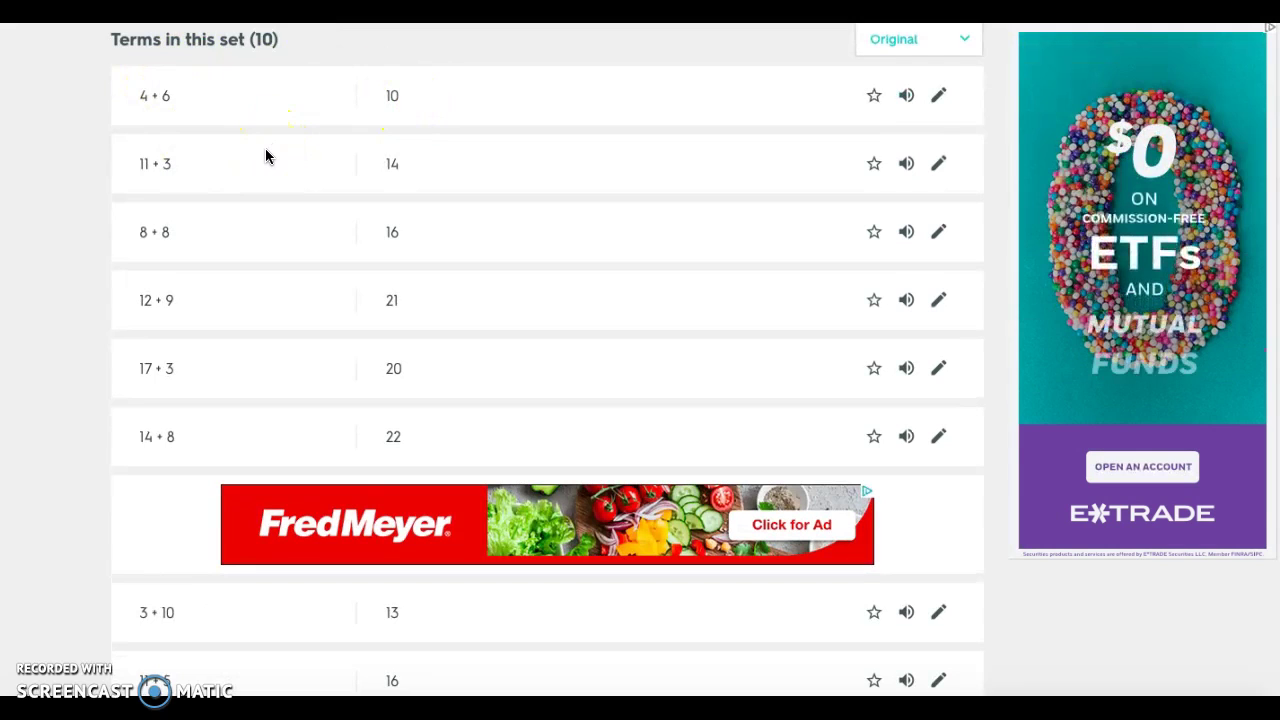
click(214, 382)
scroll(214, 382, down, 5)
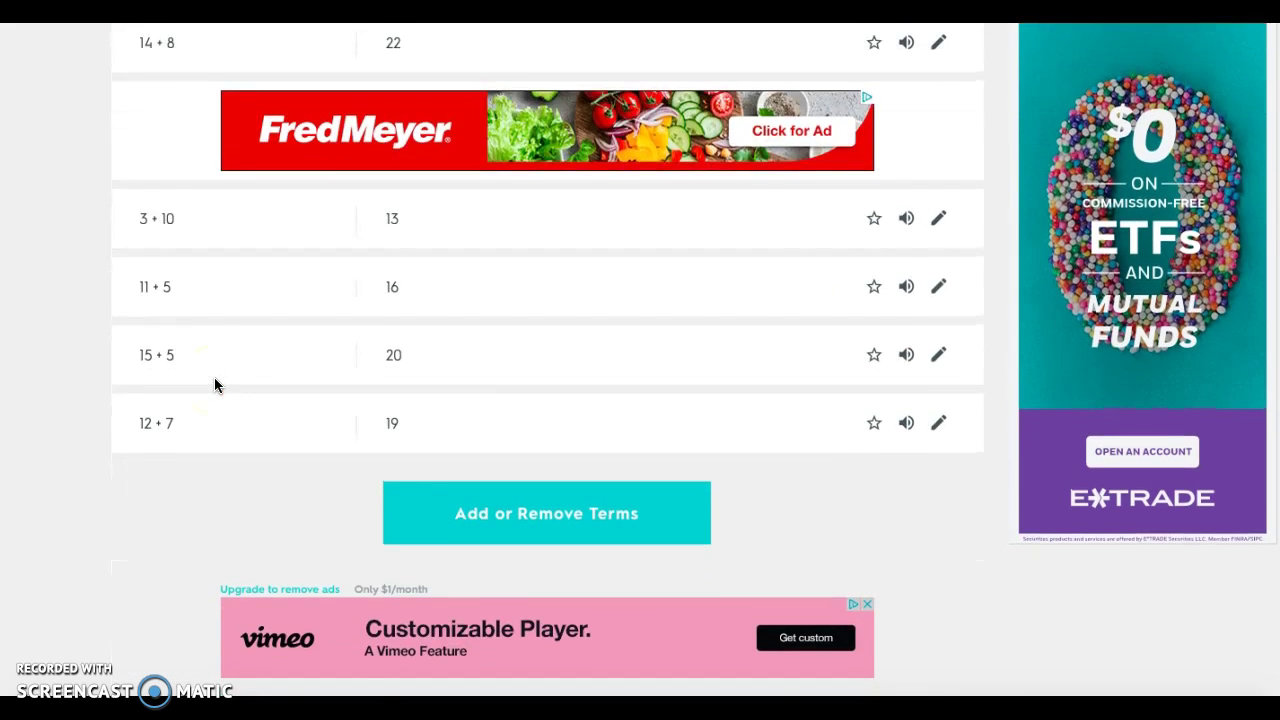
scroll(215, 385, up, 1)
click(147, 431)
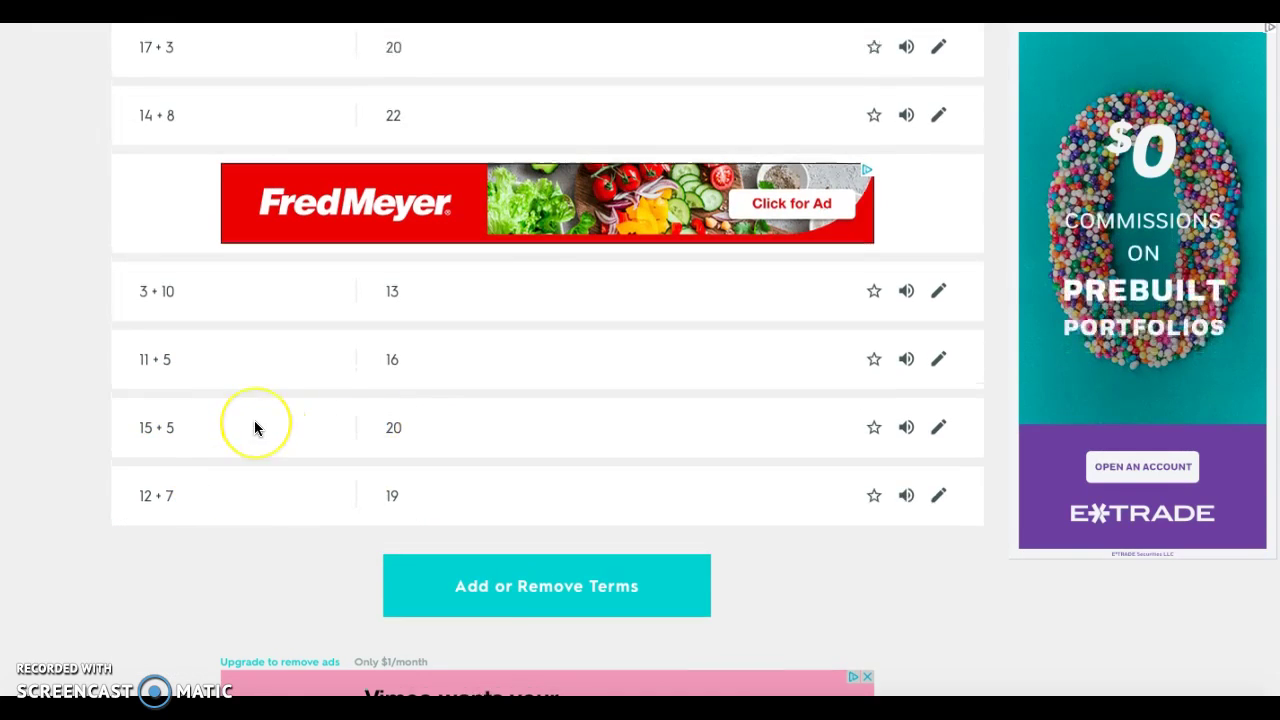
scroll(251, 427, up, 7)
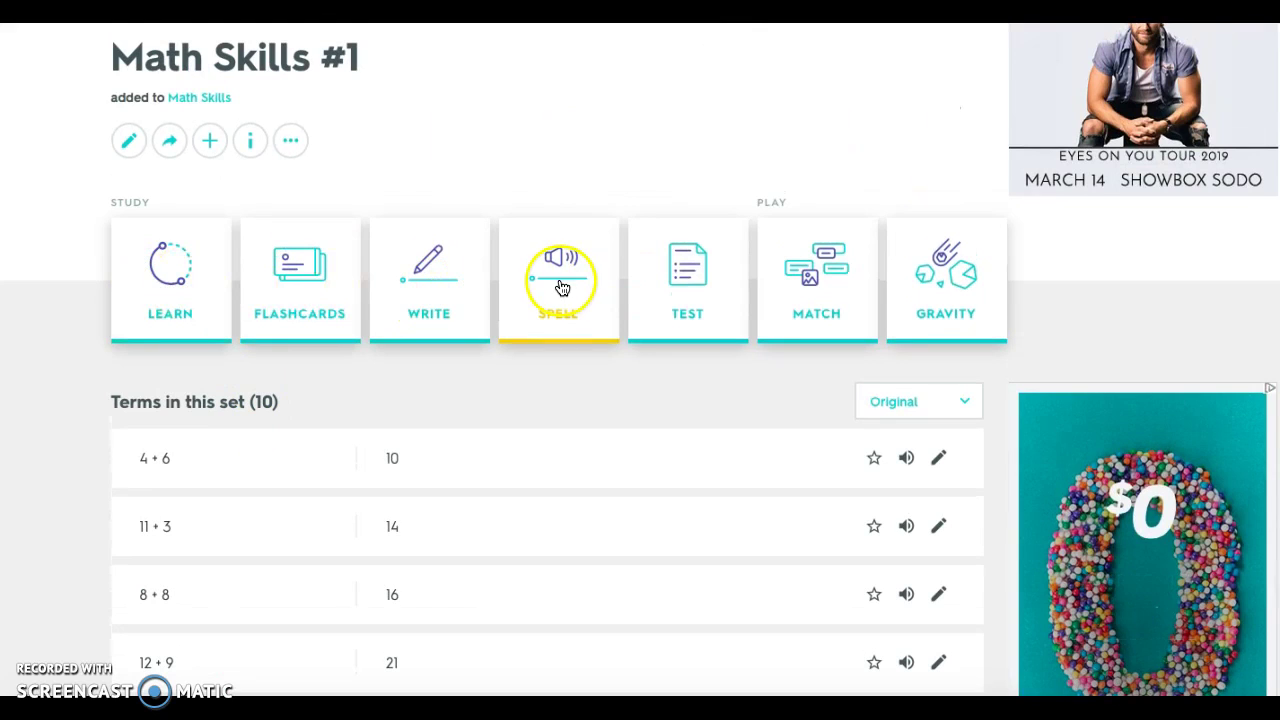
In Learn mode, match 19 with 12 + 7, then return to the set page.
click(203, 323)
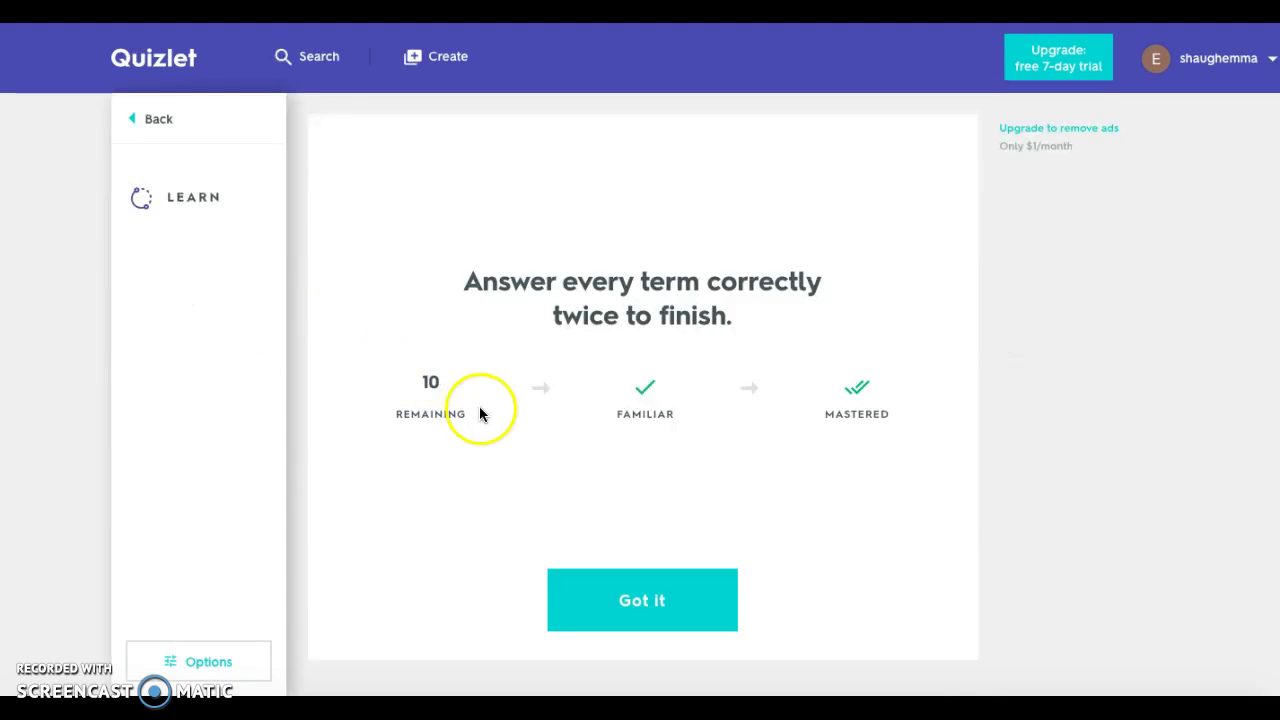
click(628, 603)
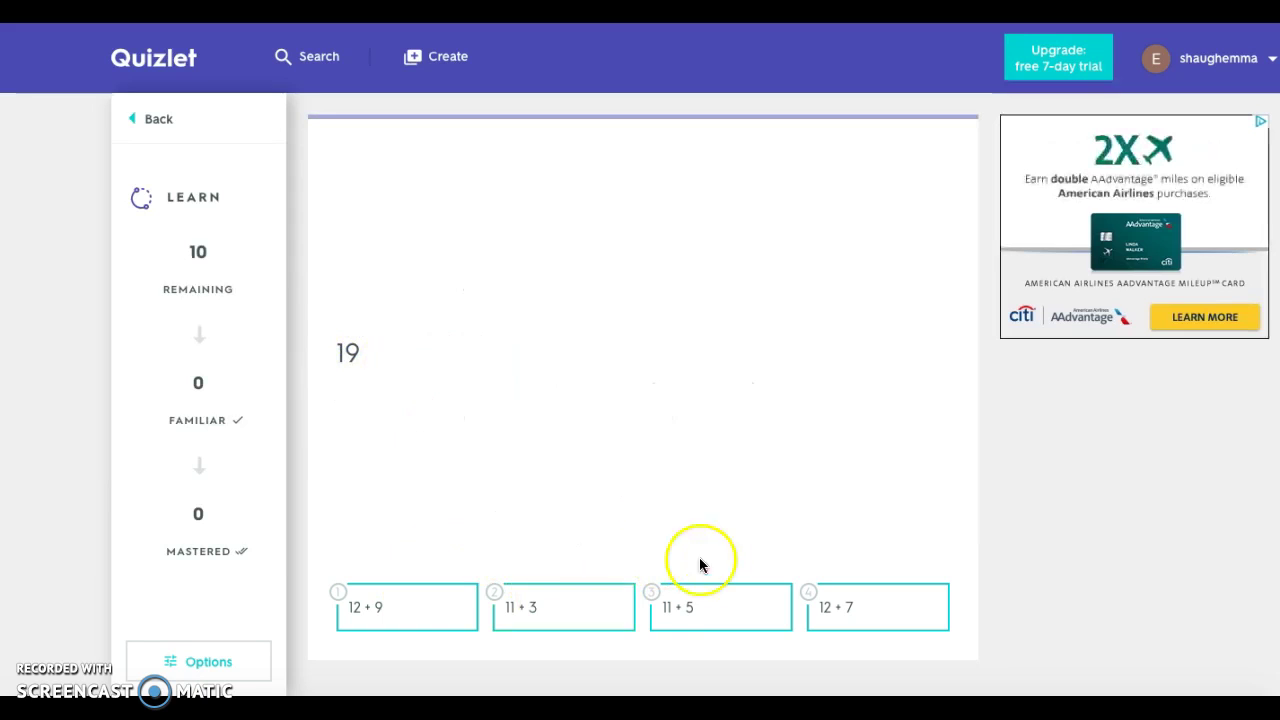
click(876, 615)
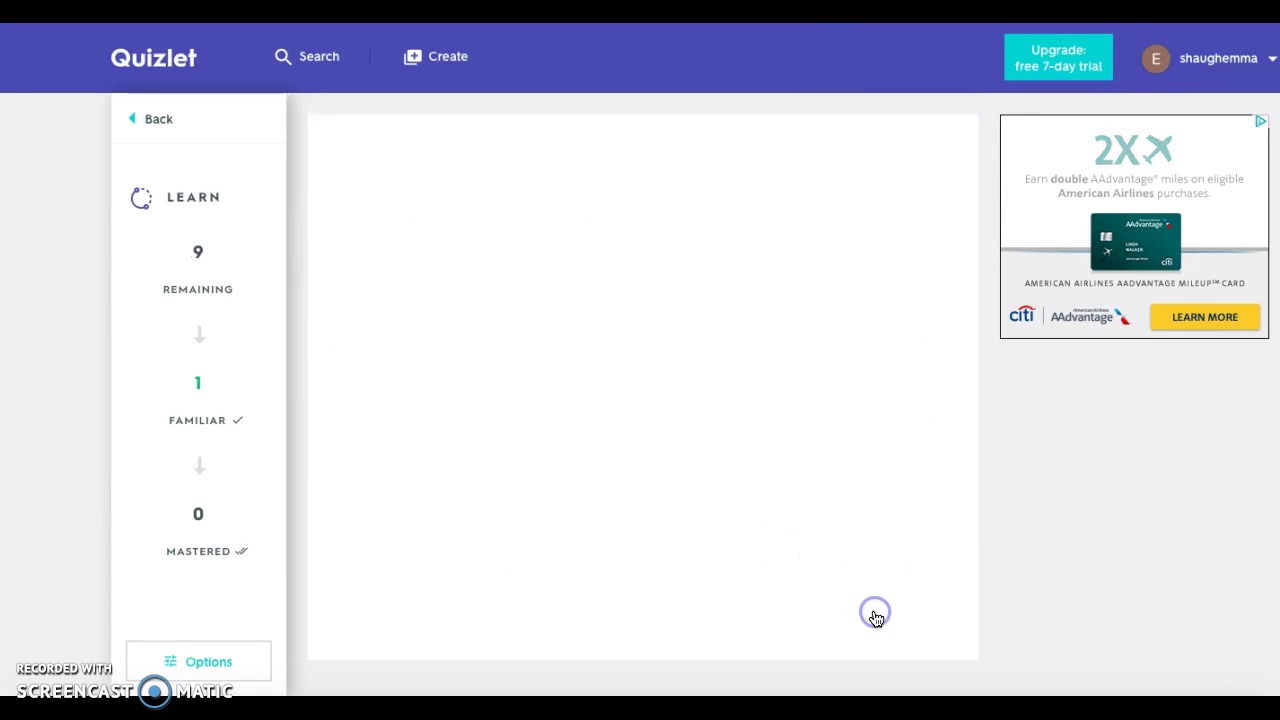
click(646, 620)
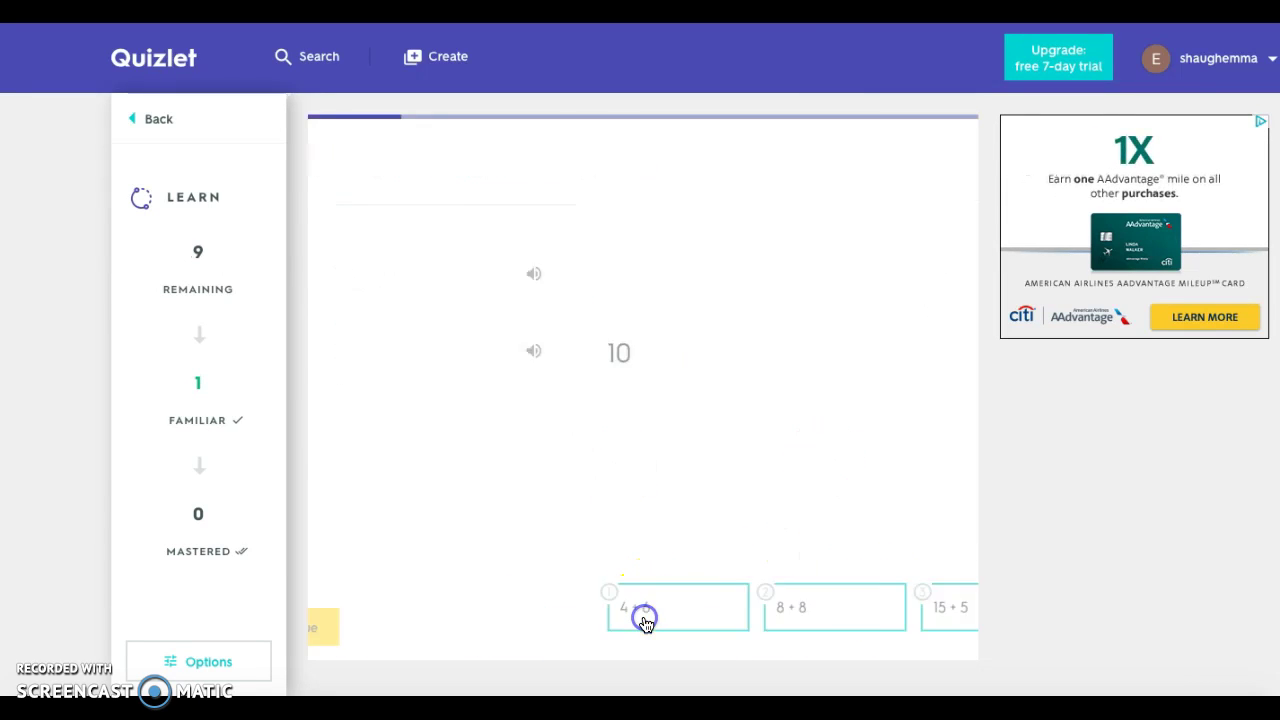
click(131, 119)
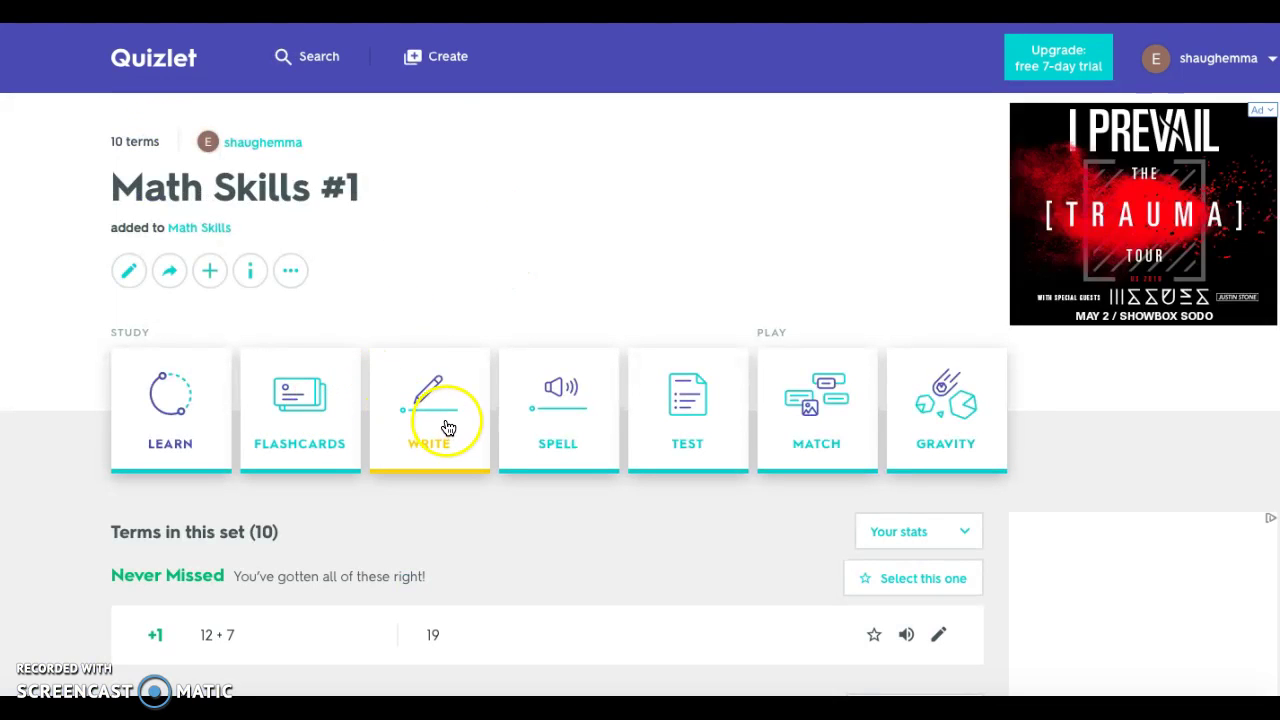
Answer one Write question with '7 + 3' and return to the set page.
click(450, 396)
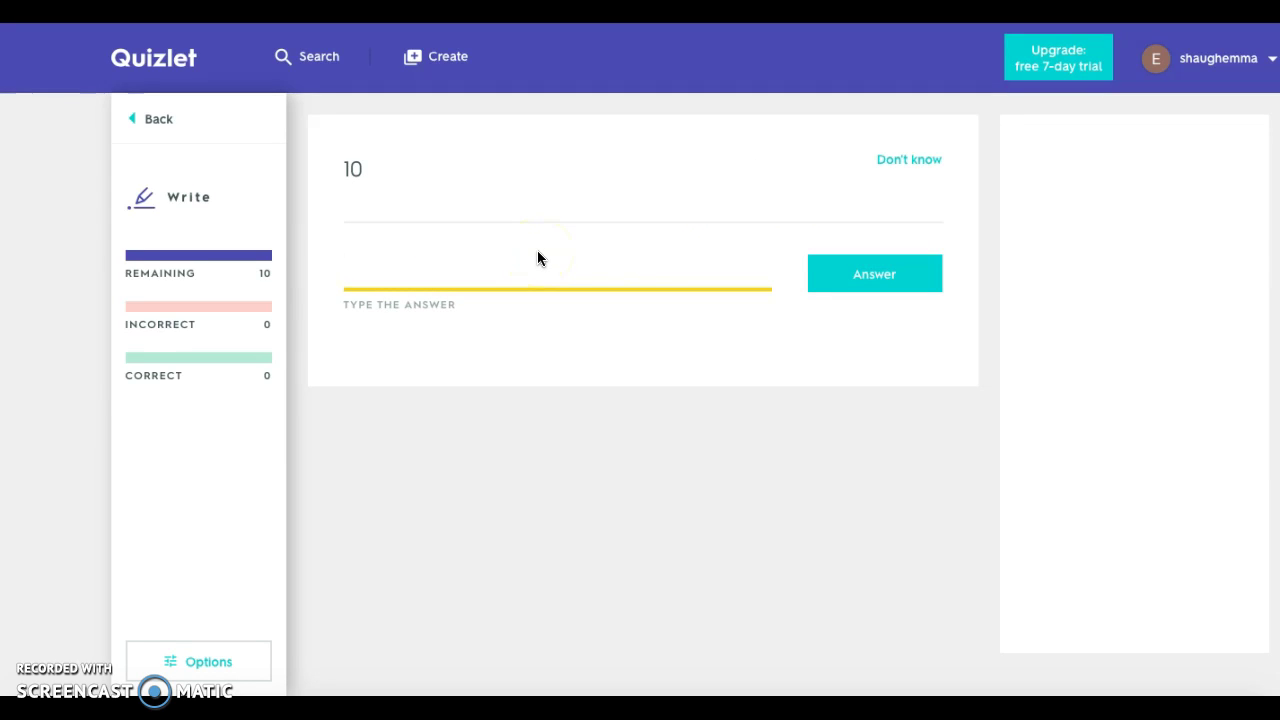
text(7 + 3)
click(851, 285)
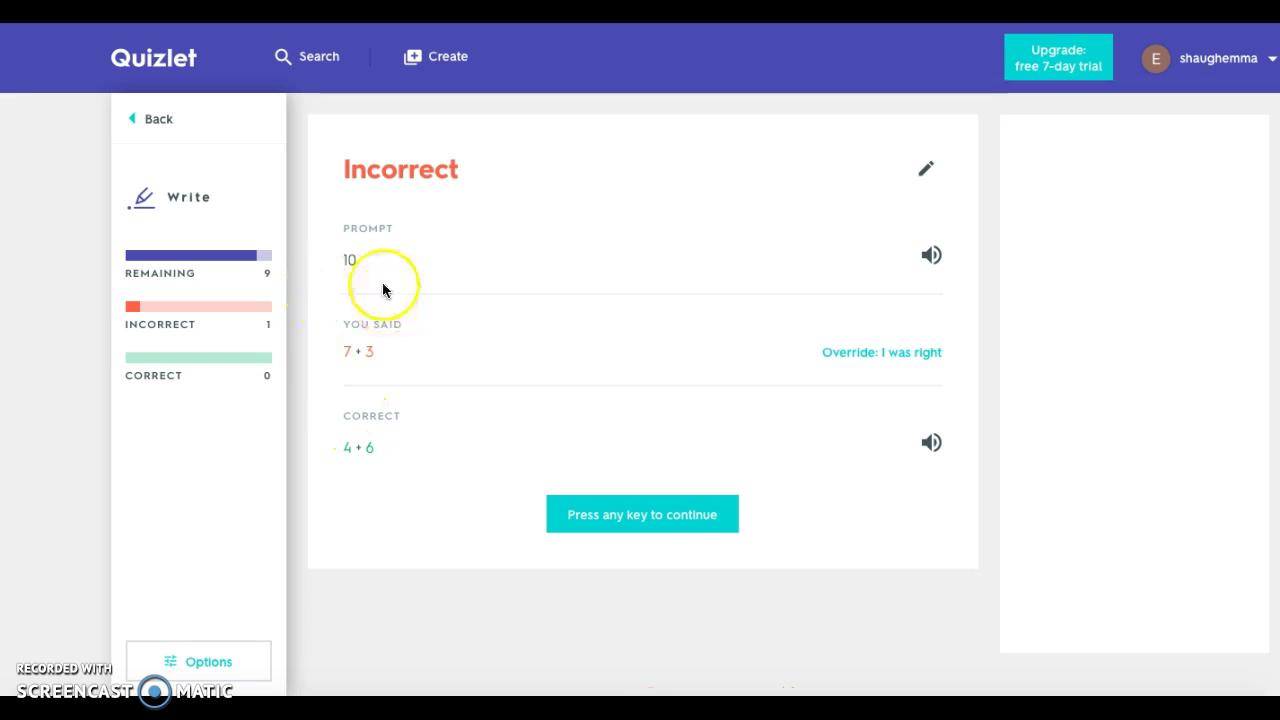
click(132, 119)
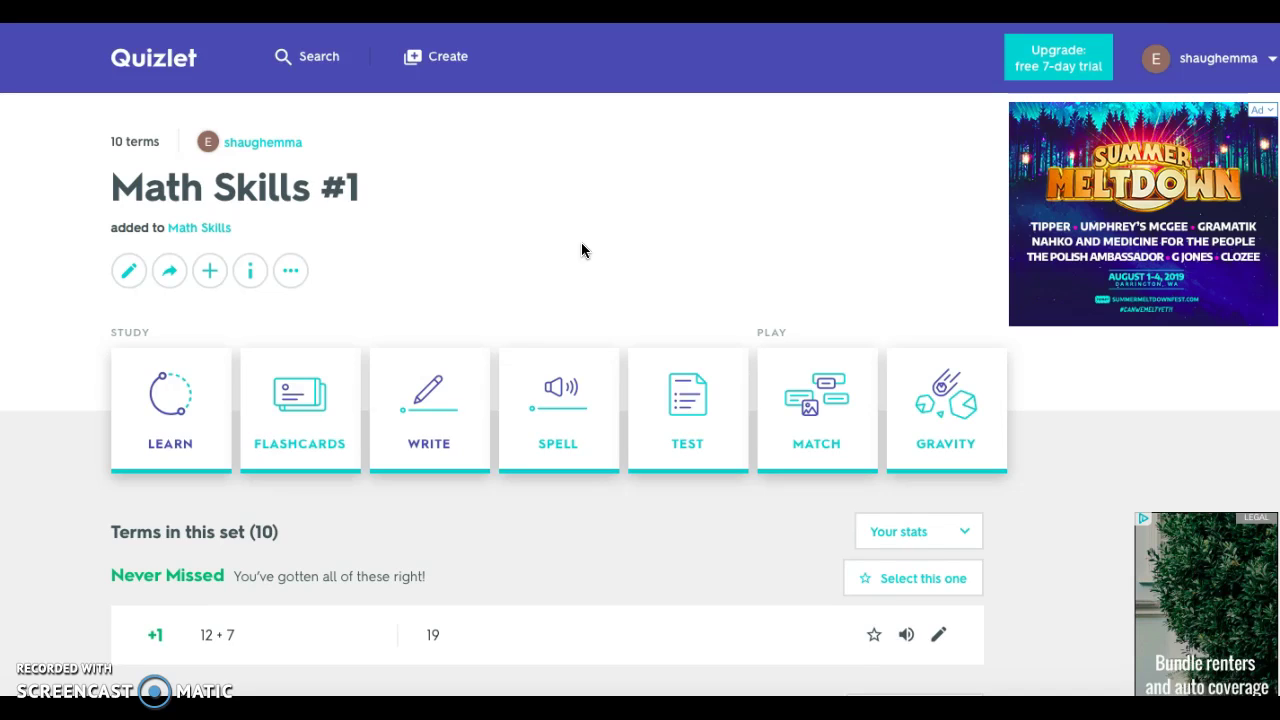
Open the Math Skills #1 set's extra options and enter its edit page.
scroll(581, 250, down, 1)
click(287, 183)
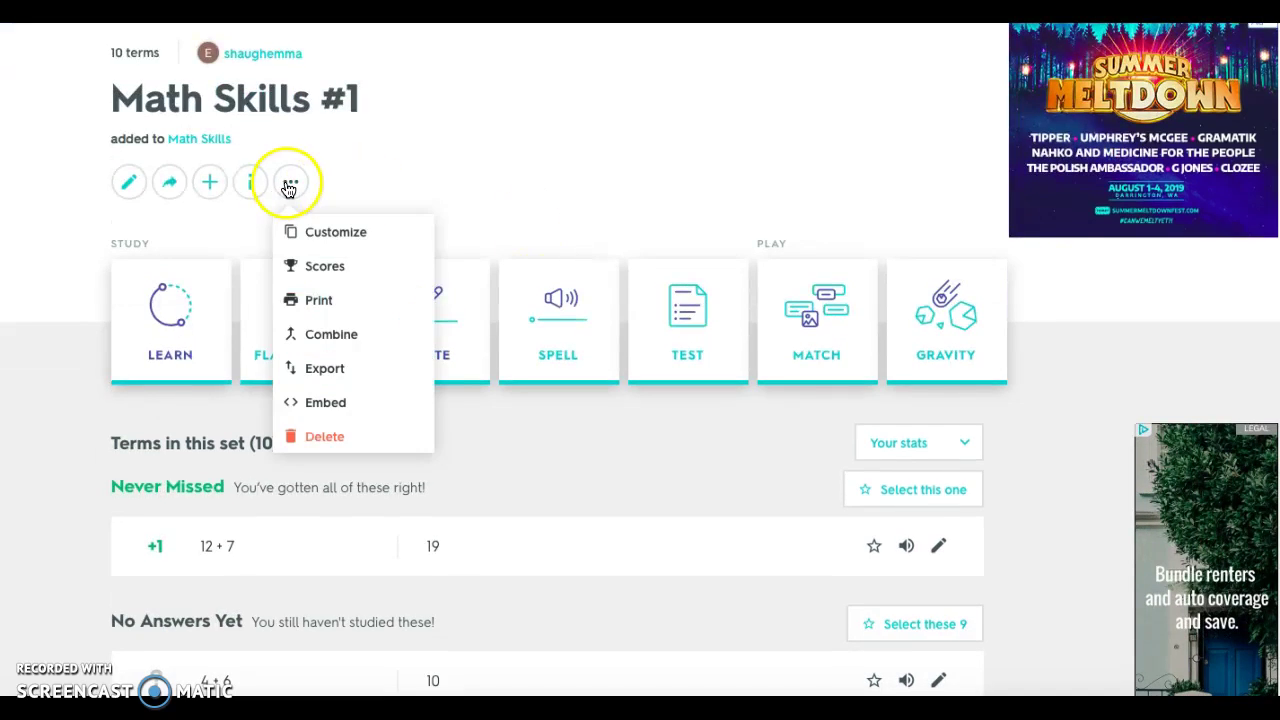
click(139, 185)
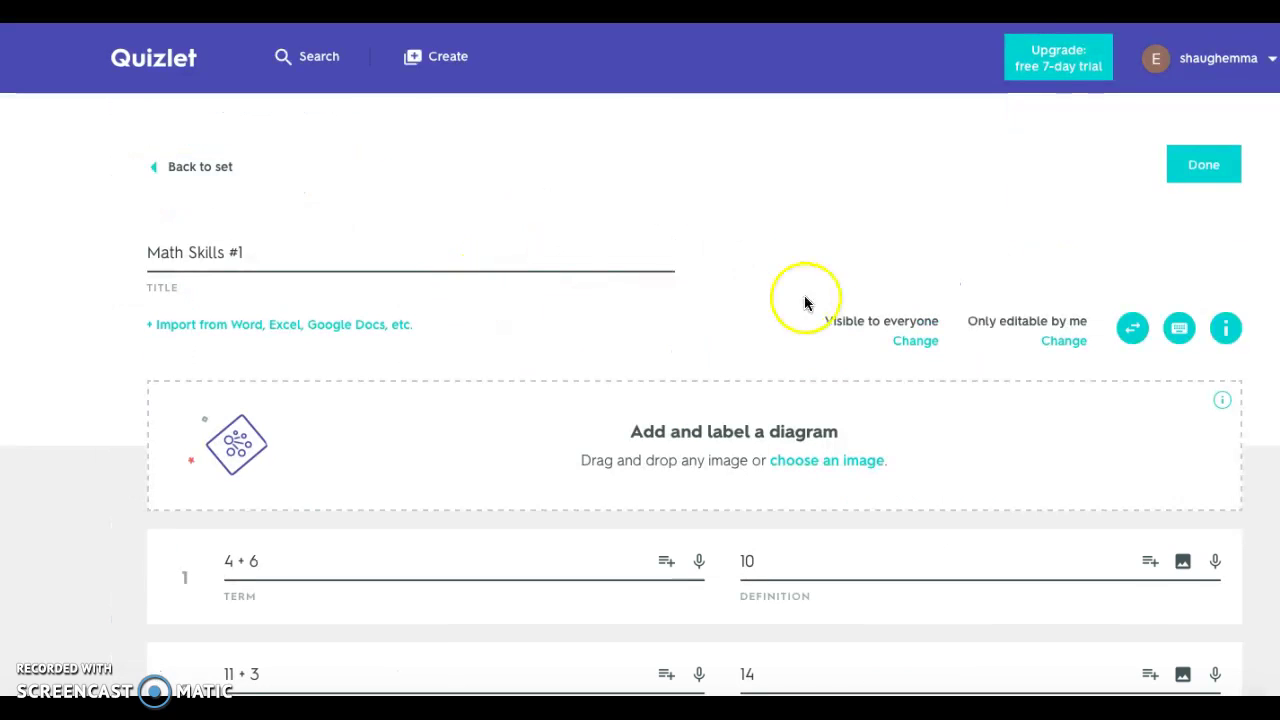
Make Math Skills #1 visible to everyone, editable by just me, and save.
click(912, 340)
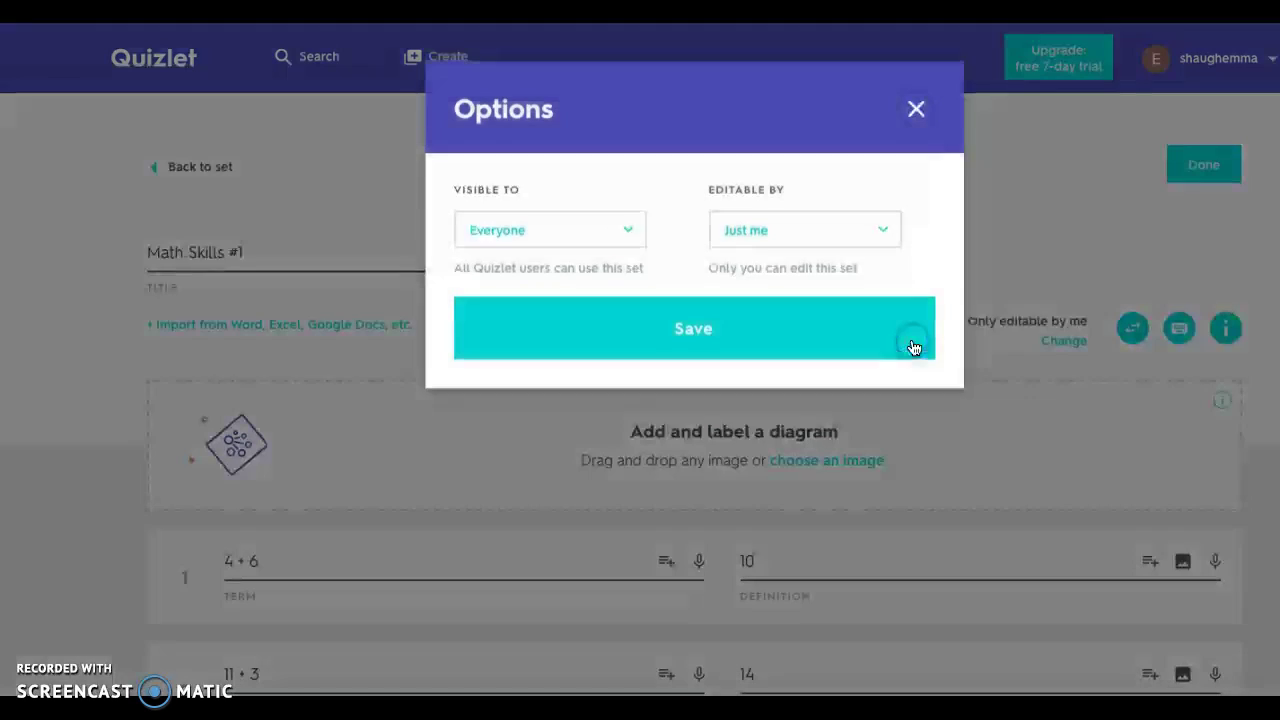
click(625, 243)
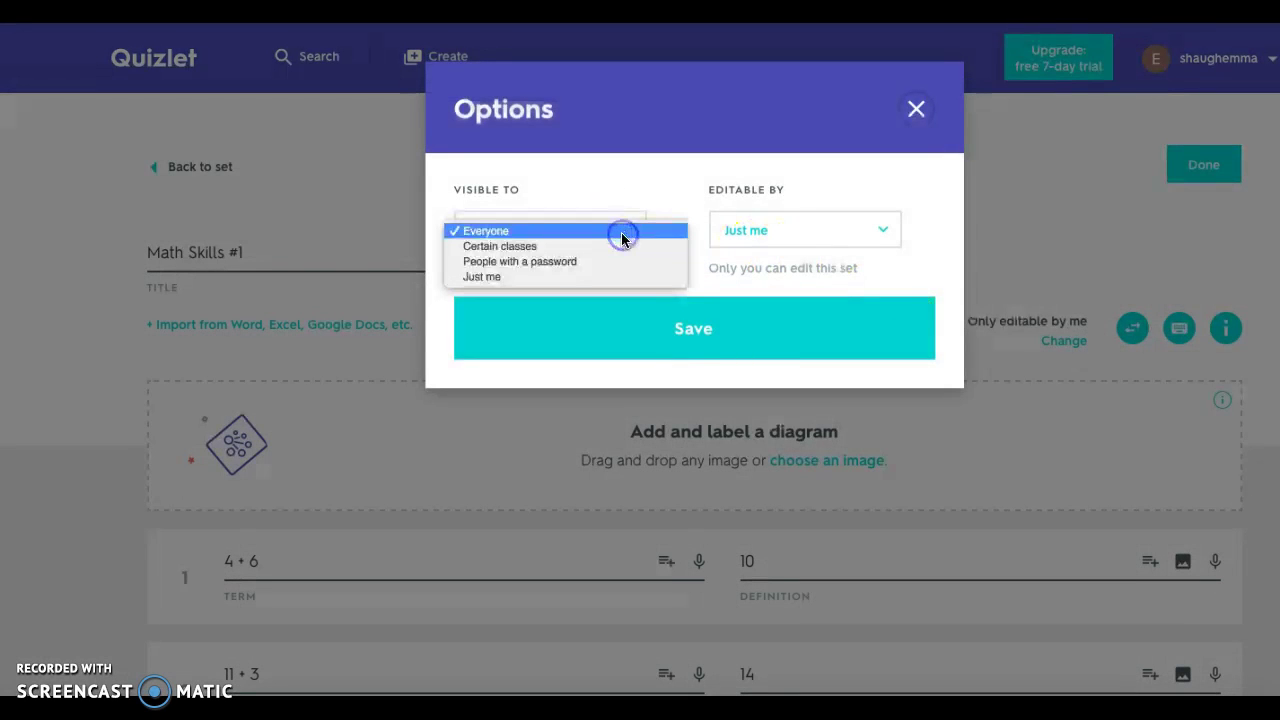
click(565, 275)
click(757, 238)
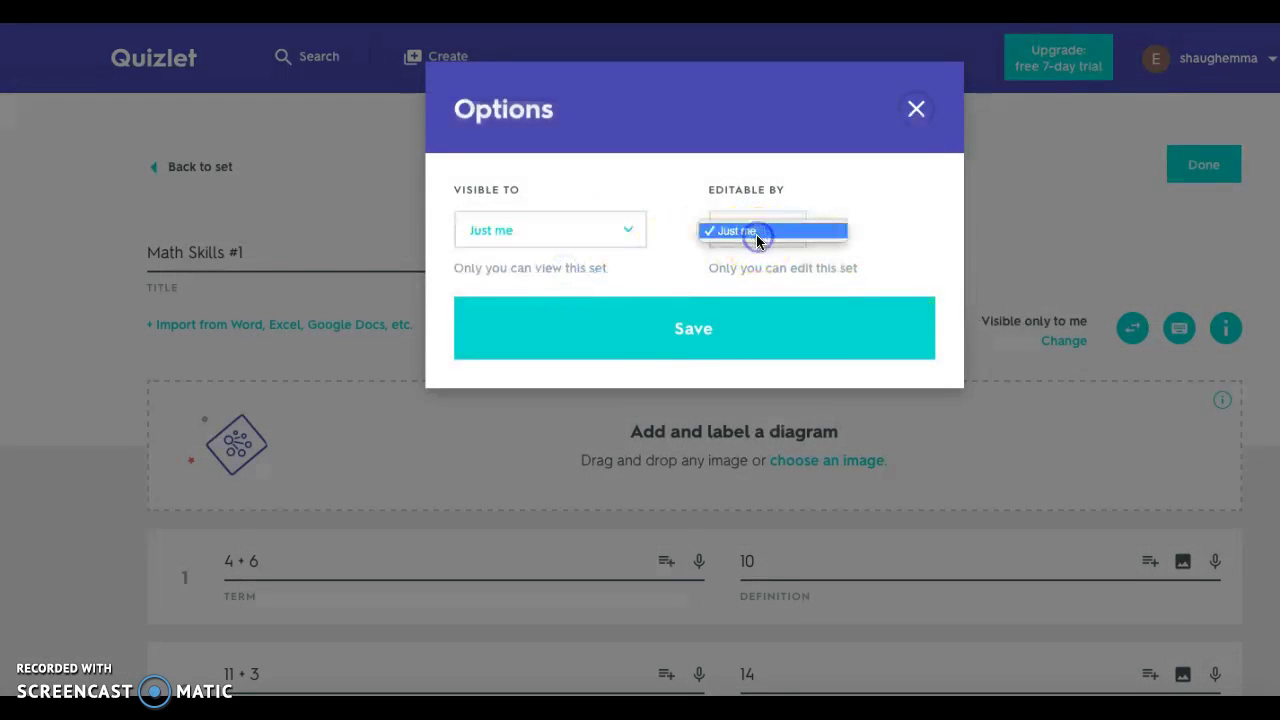
click(786, 202)
click(565, 229)
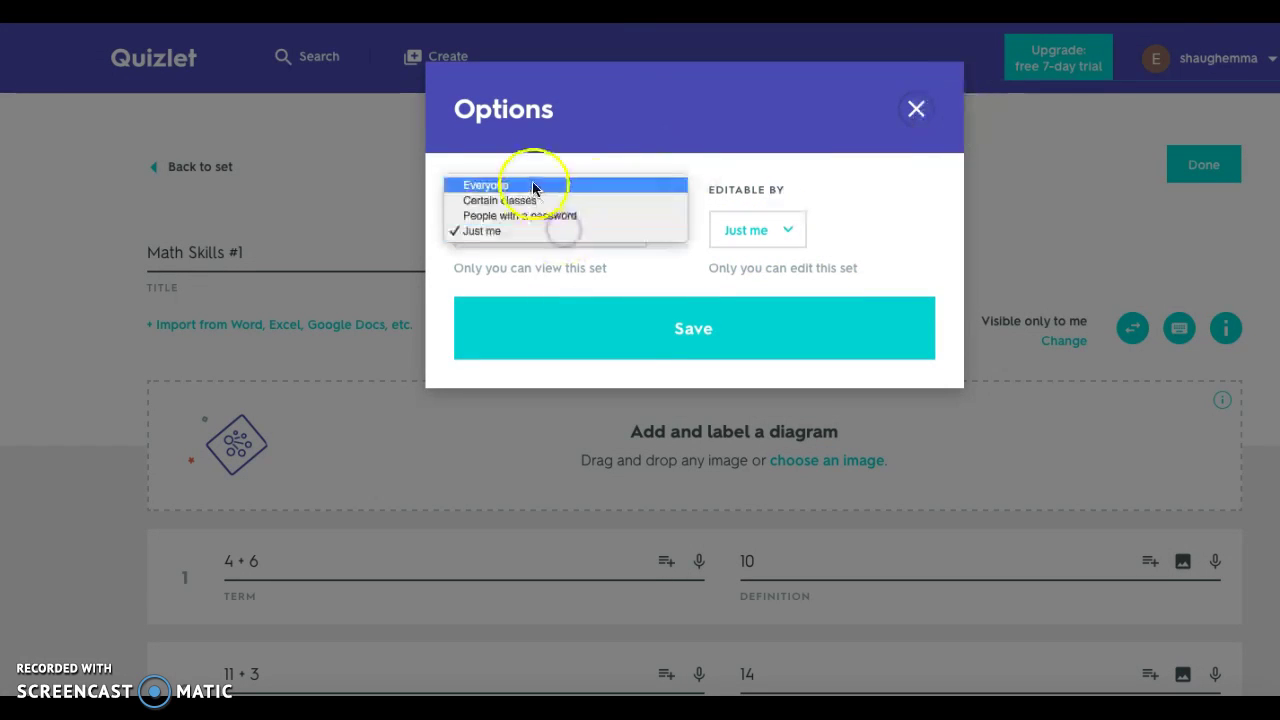
click(533, 190)
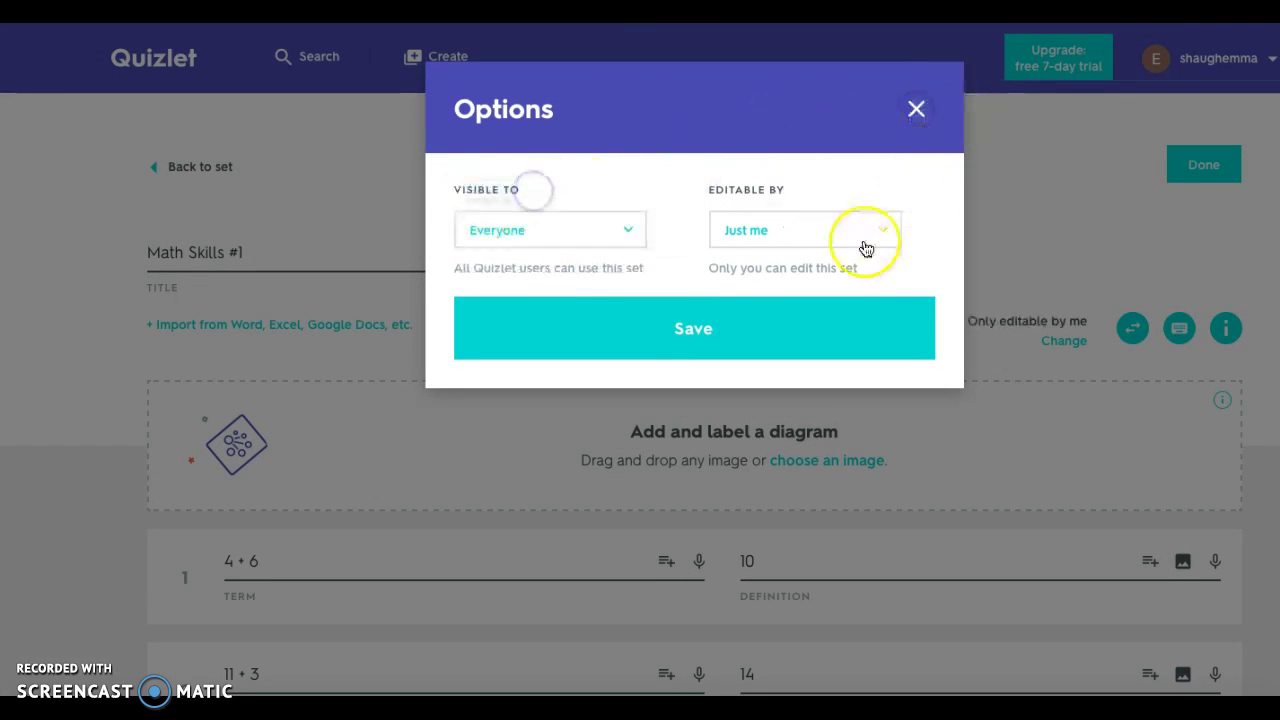
click(760, 343)
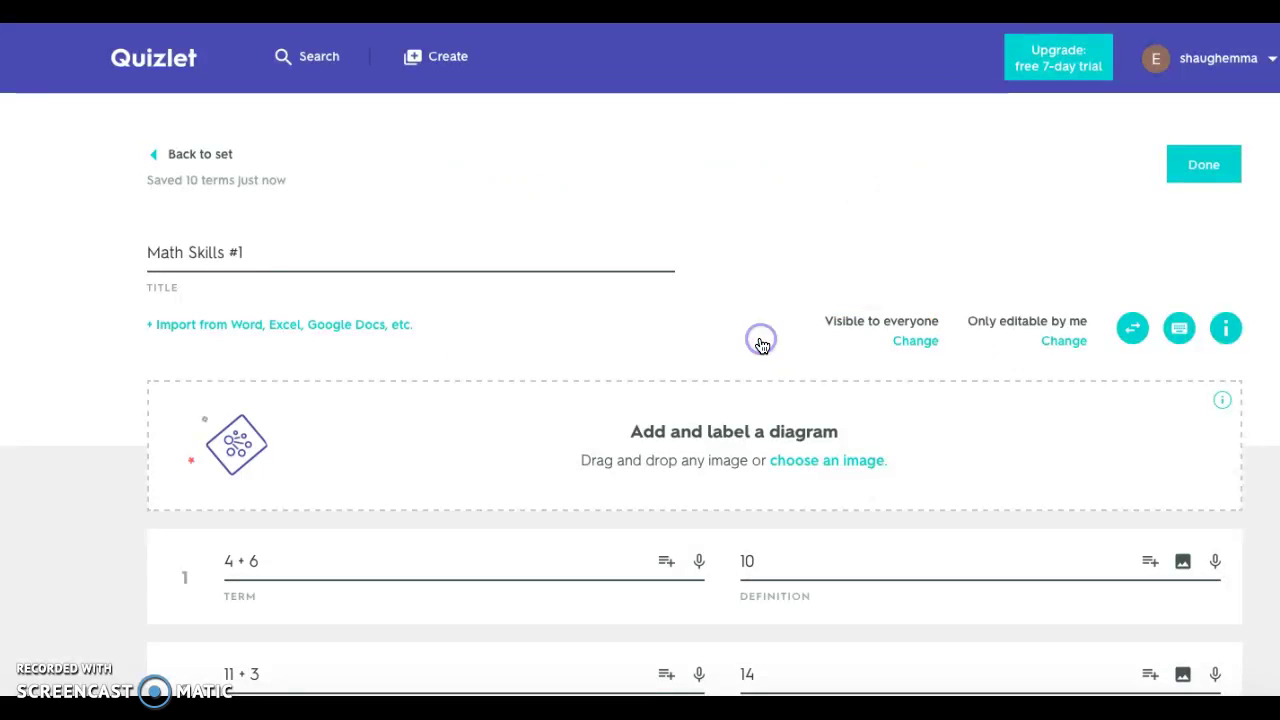
Return to the Quizlet home page and start a site search for 'math skill'.
click(197, 68)
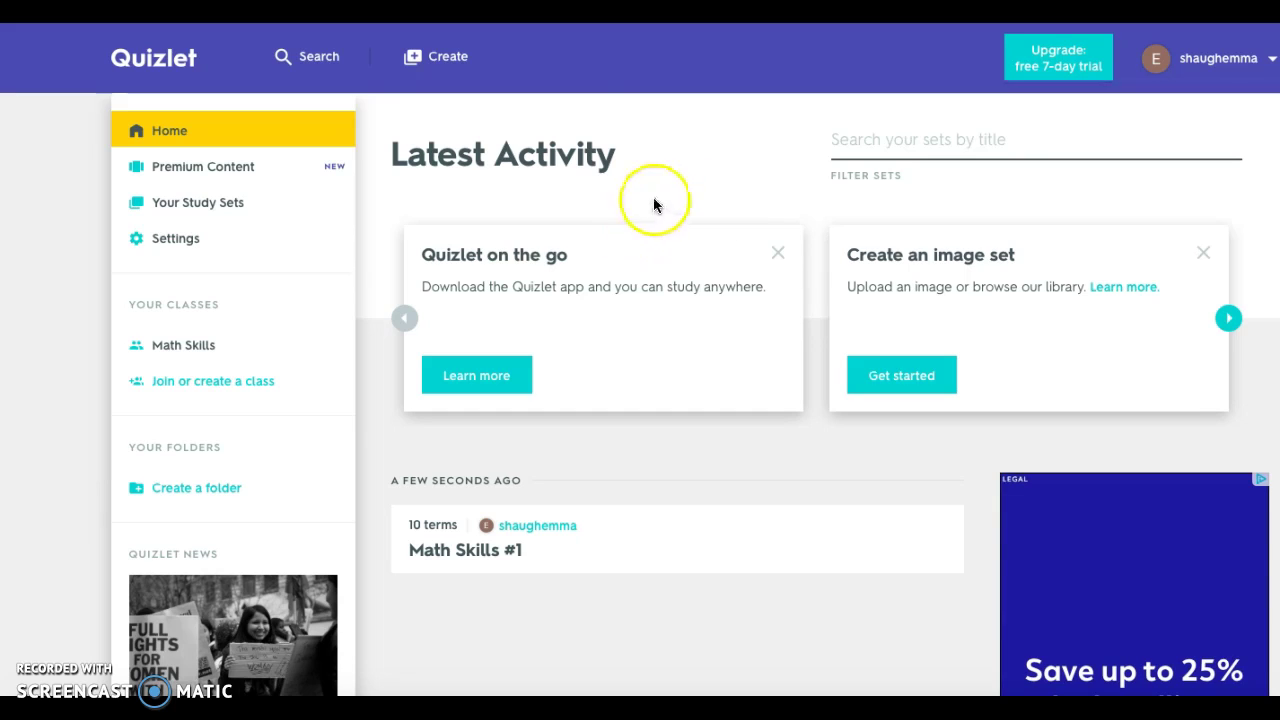
scroll(655, 205, down, 1)
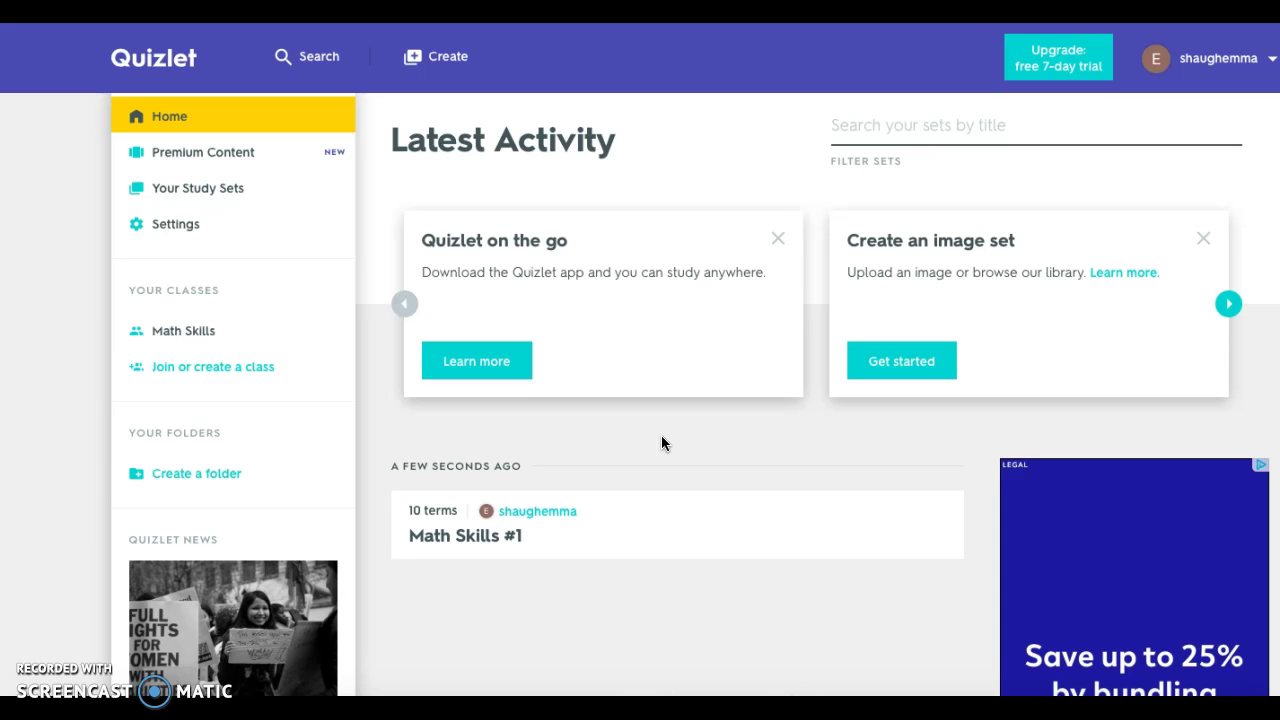
click(324, 62)
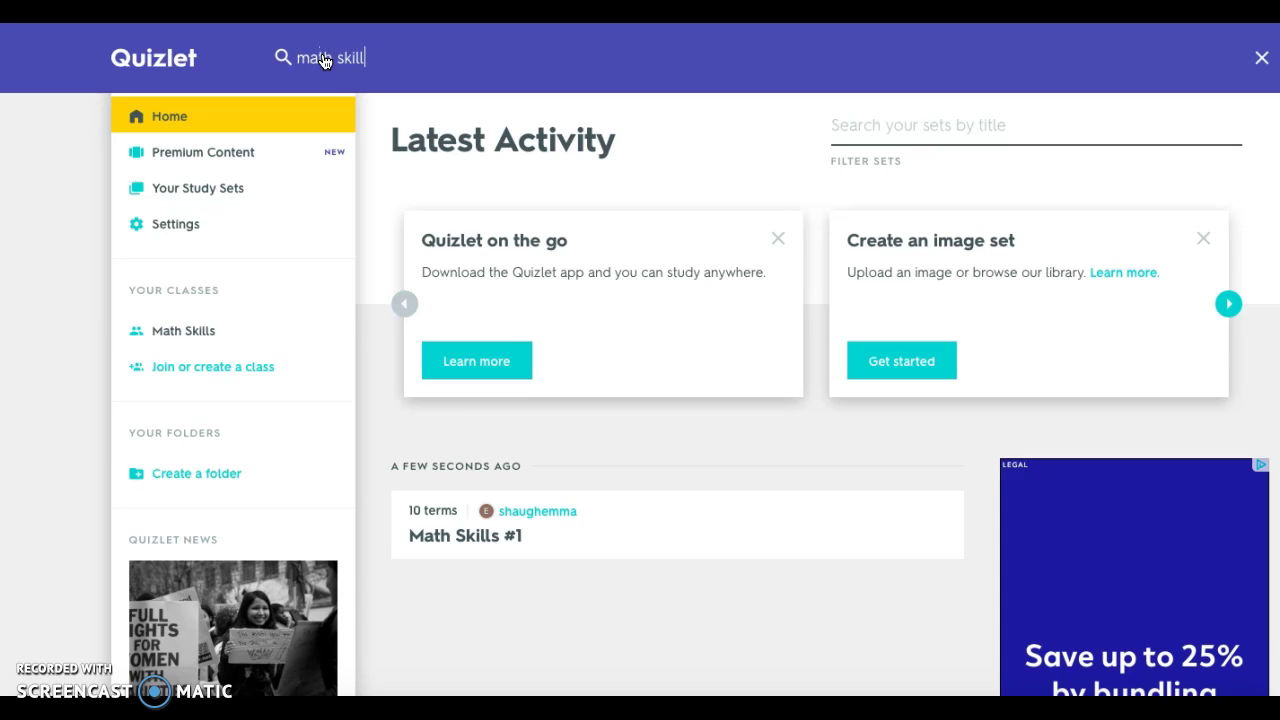
Run the 'math skill' search, browse the study set results, and go back home.
key(Return)
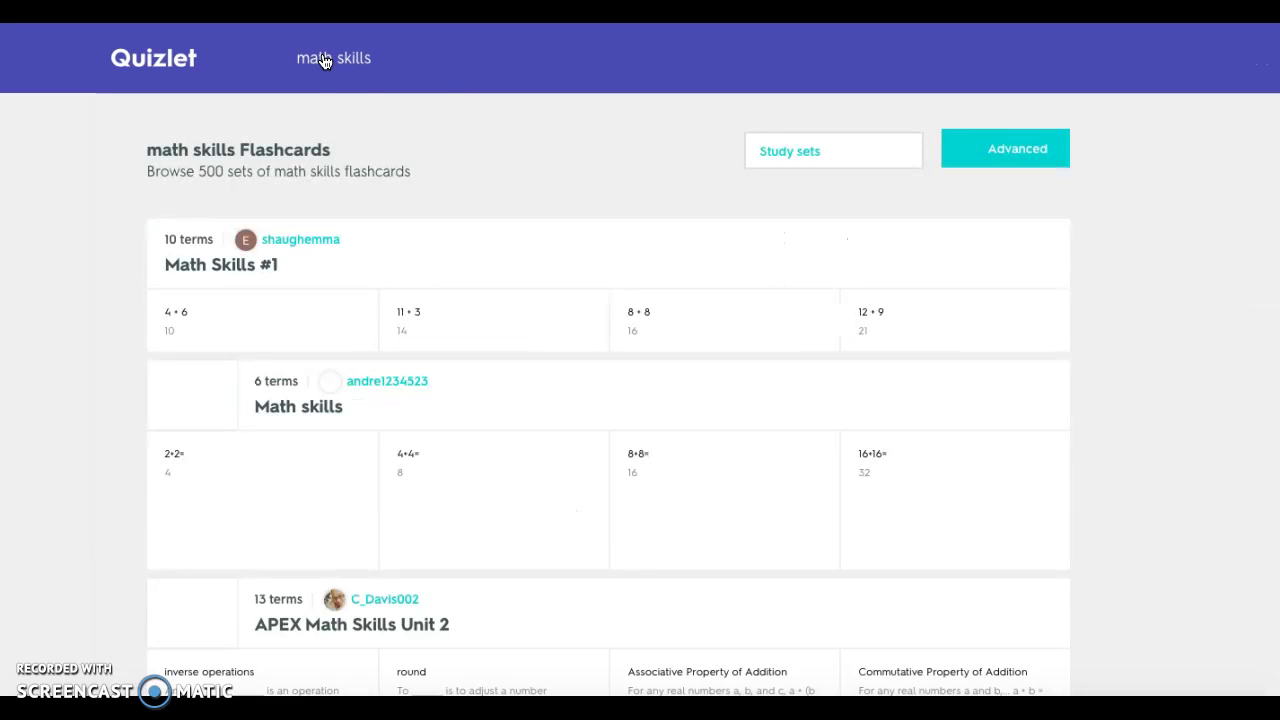
scroll(125, 433, down, 1)
scroll(125, 433, down, 5)
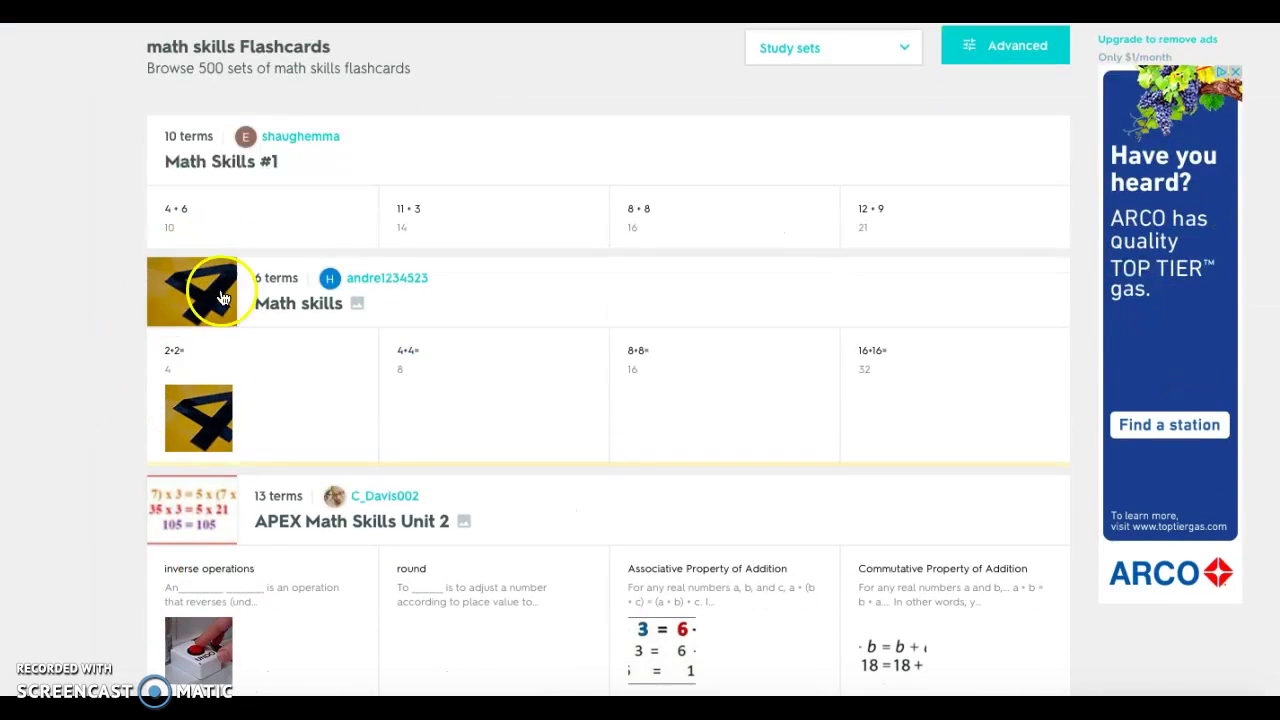
scroll(85, 559, down, 8)
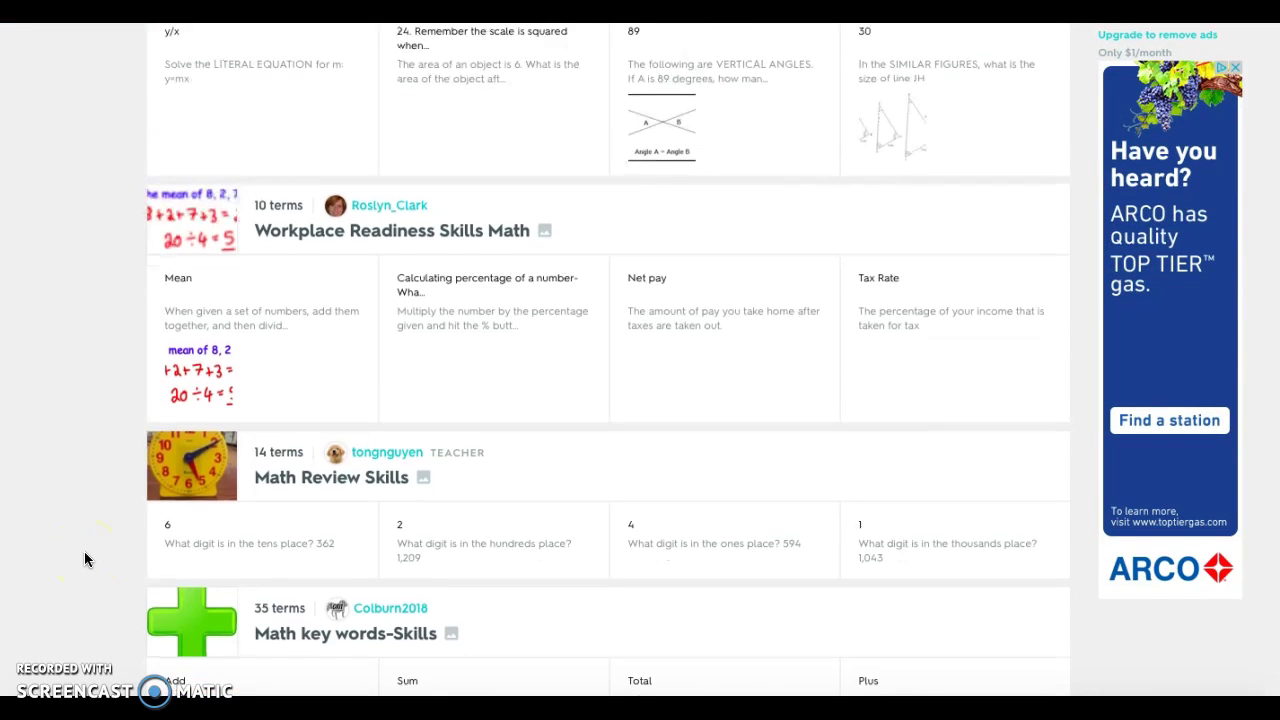
scroll(85, 559, down, 7)
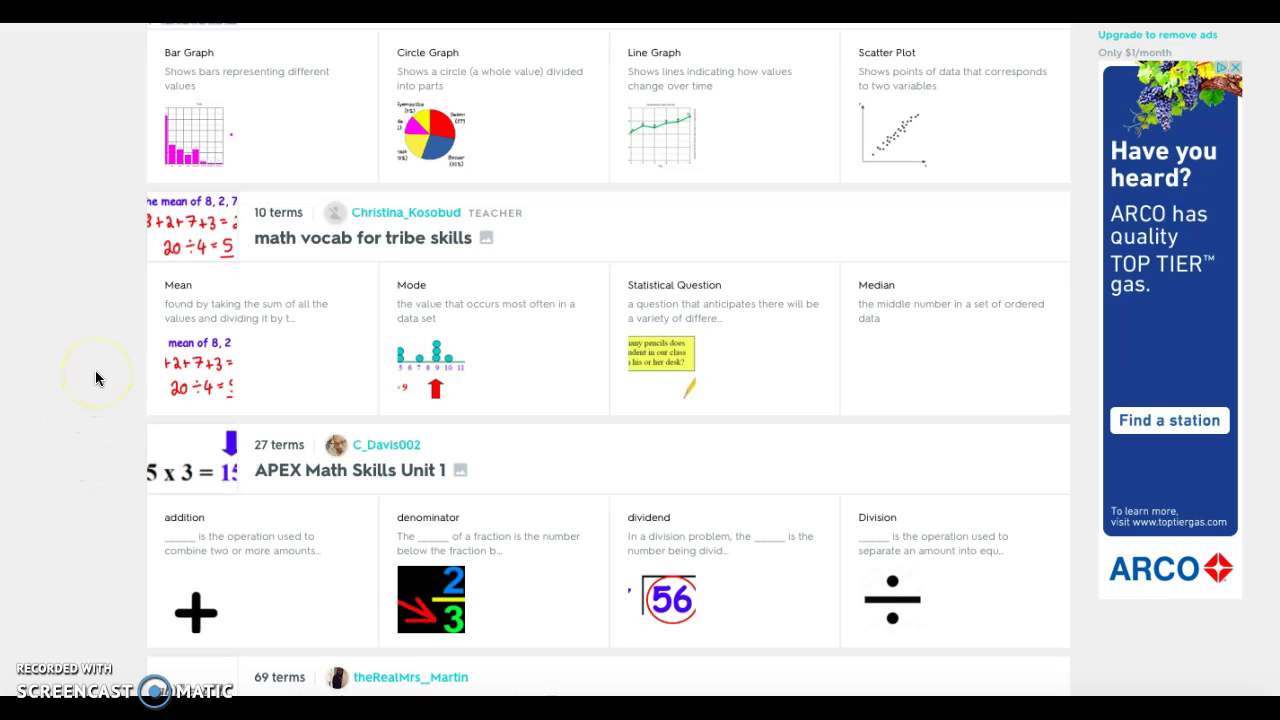
scroll(96, 378, up, 20)
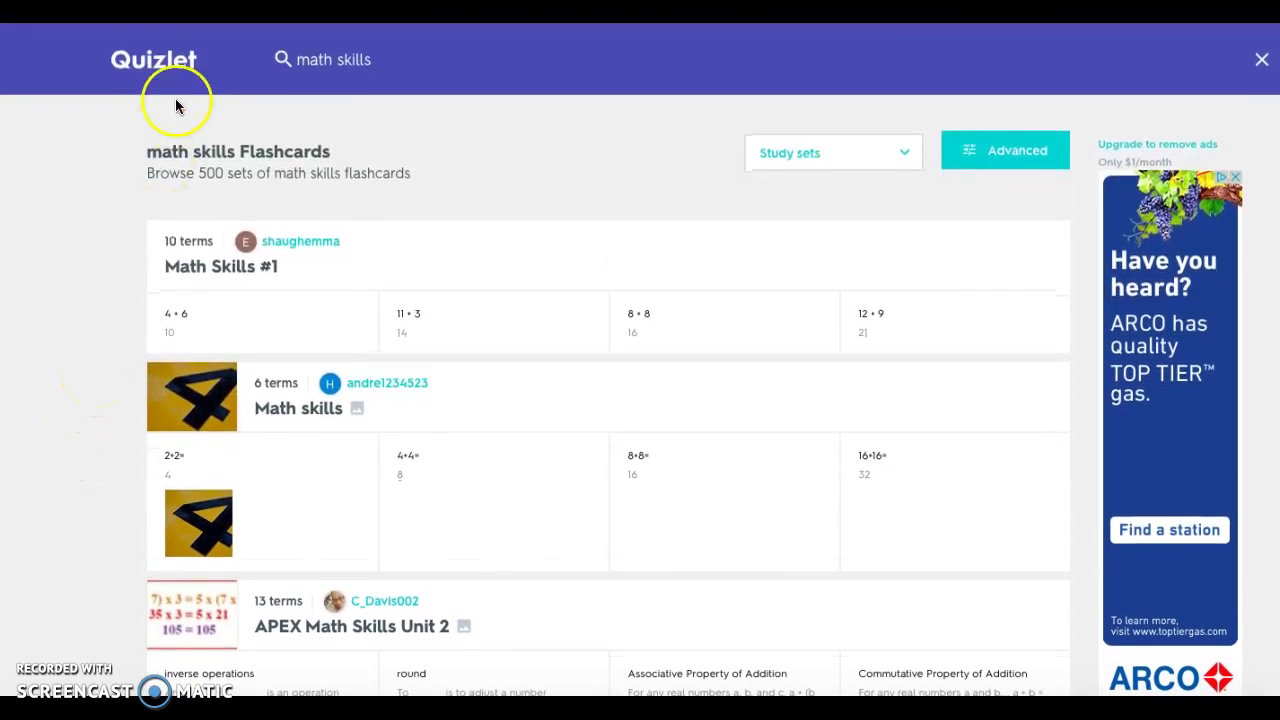
click(168, 68)
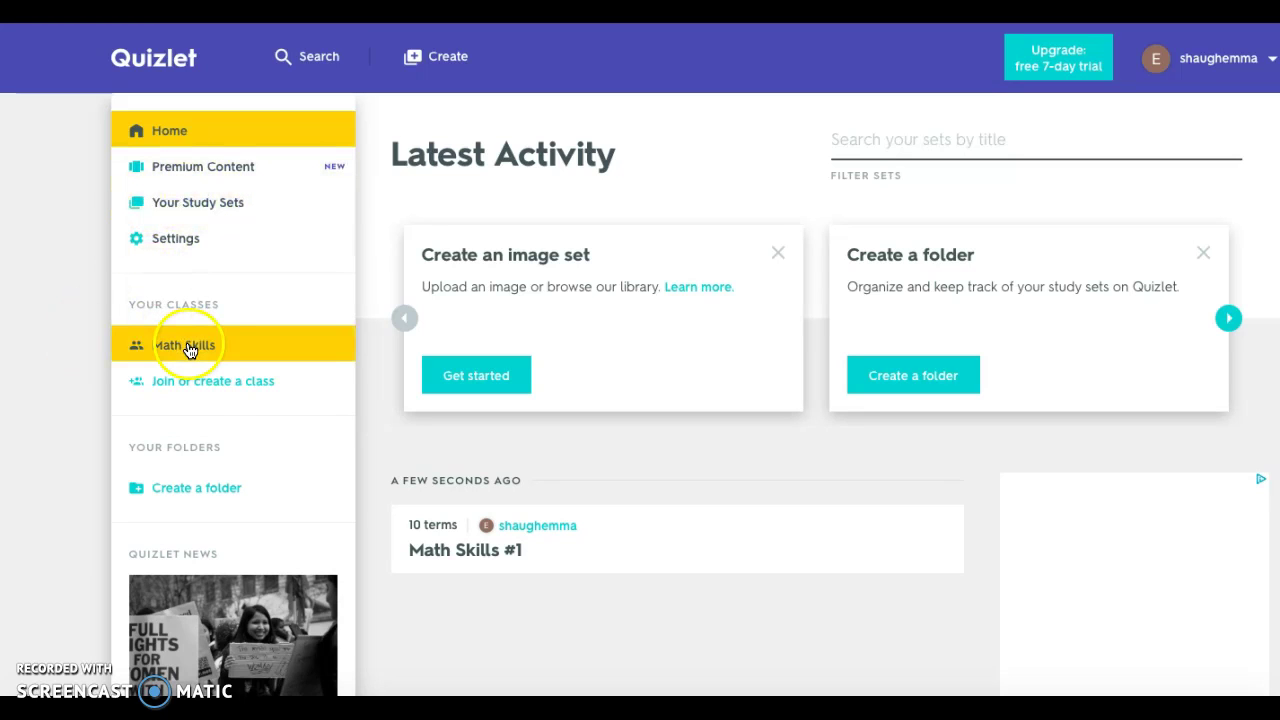
Open Math Skills #1 from its Latest Activity card on the home dashboard.
click(478, 556)
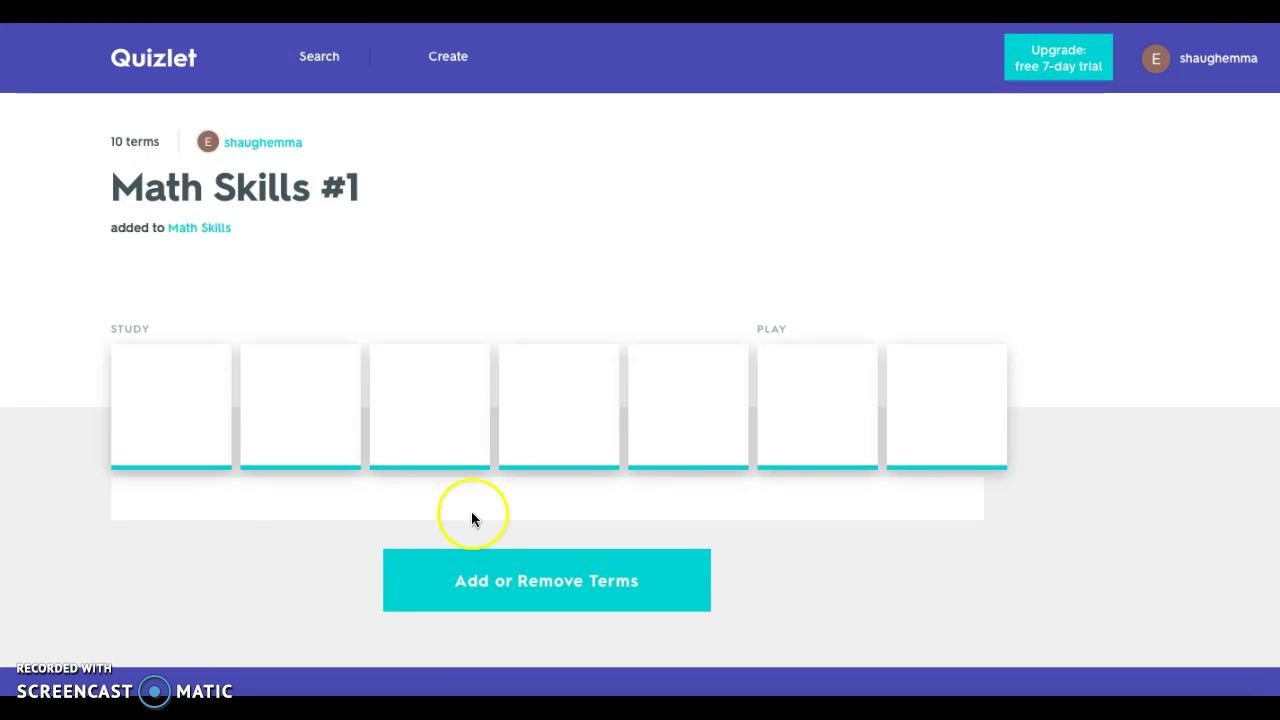
Open the Math Skills #1 editor and scroll through rows 1–10 without changes.
click(137, 279)
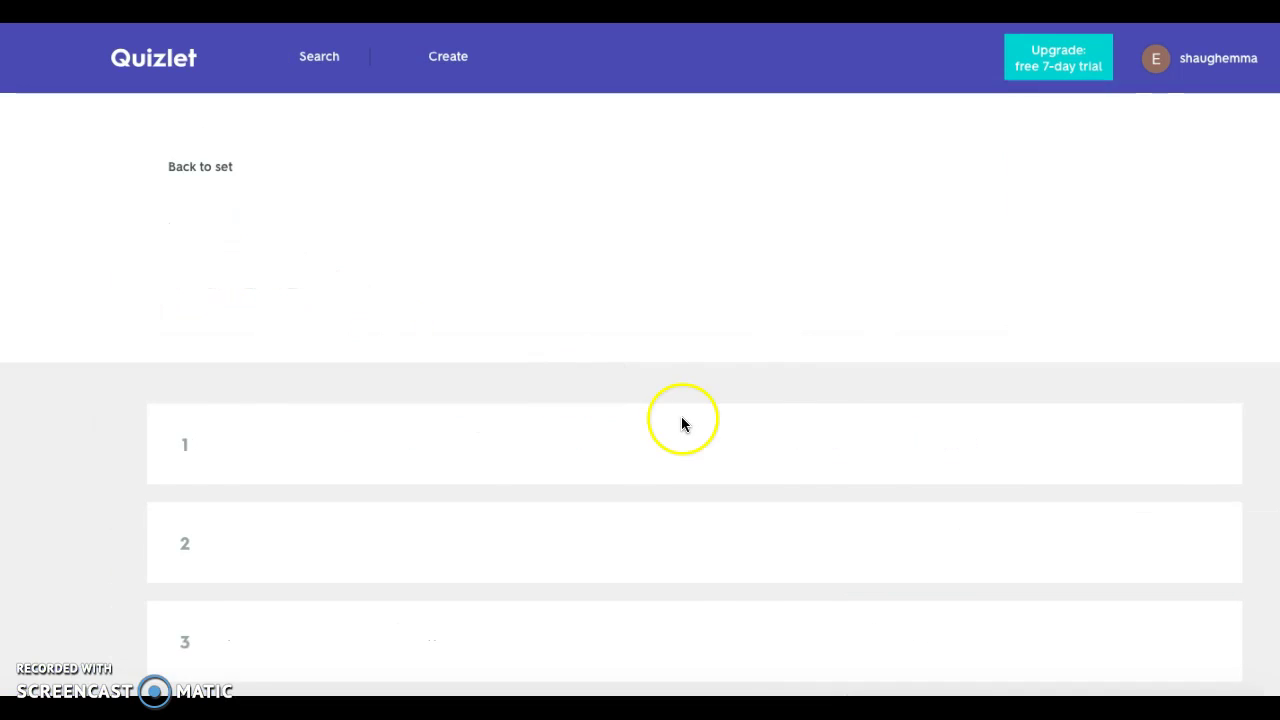
scroll(1034, 431, down, 3)
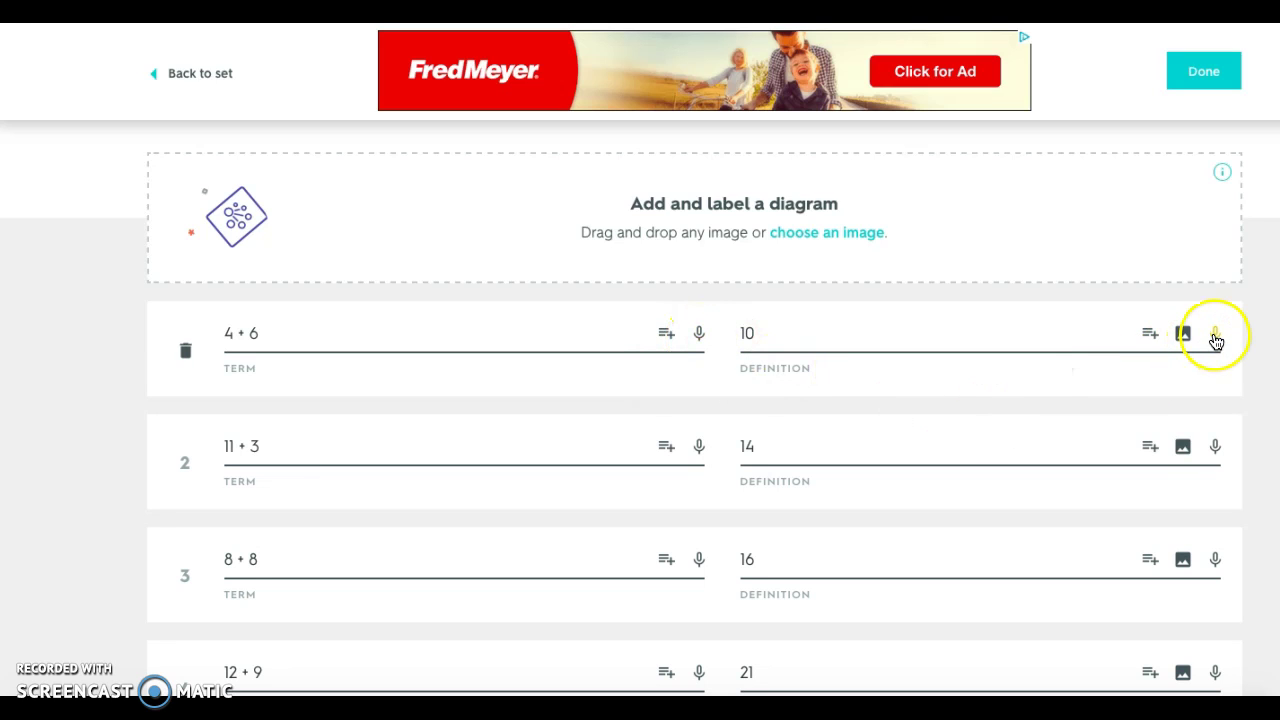
scroll(655, 384, down, 1)
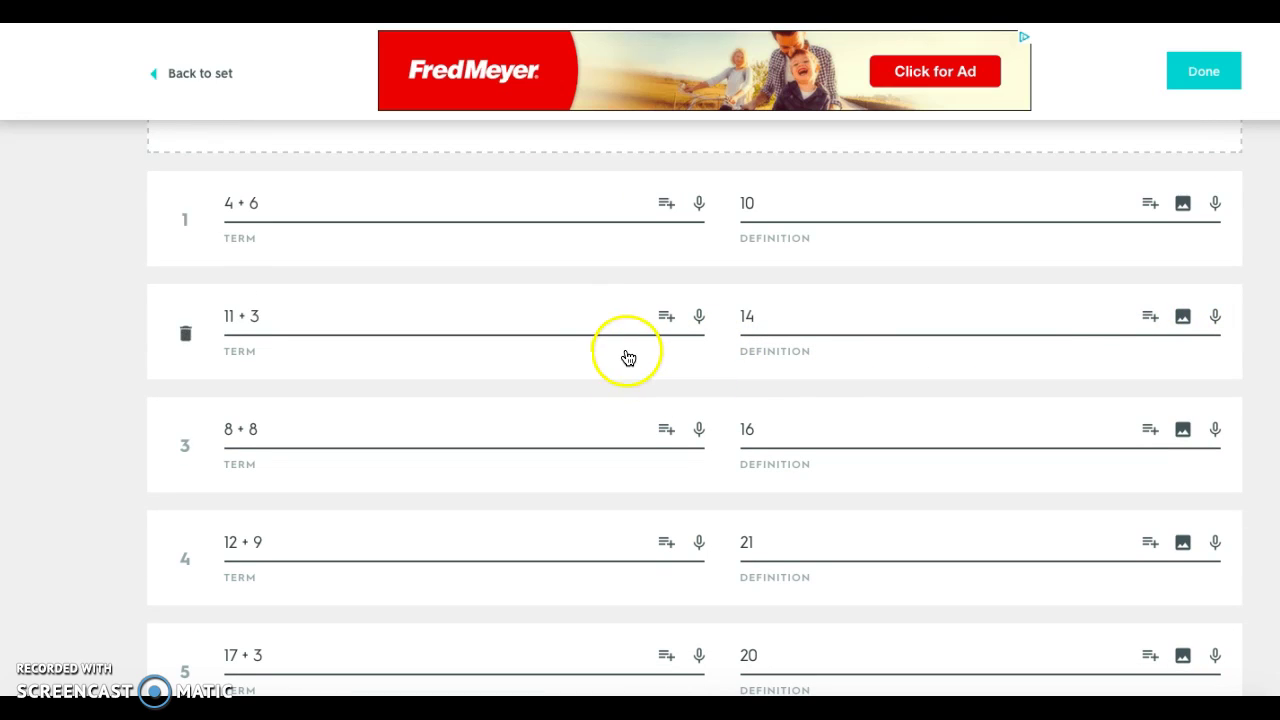
scroll(942, 355, down, 1)
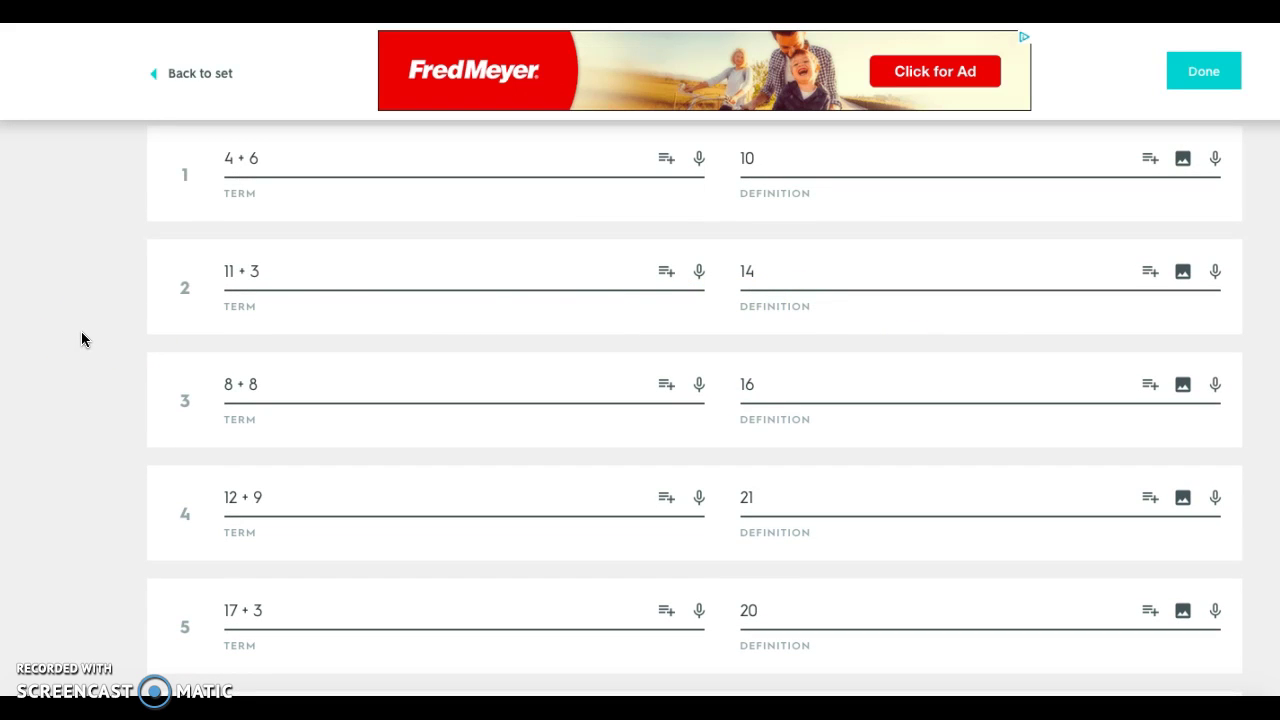
scroll(497, 297, up, 4)
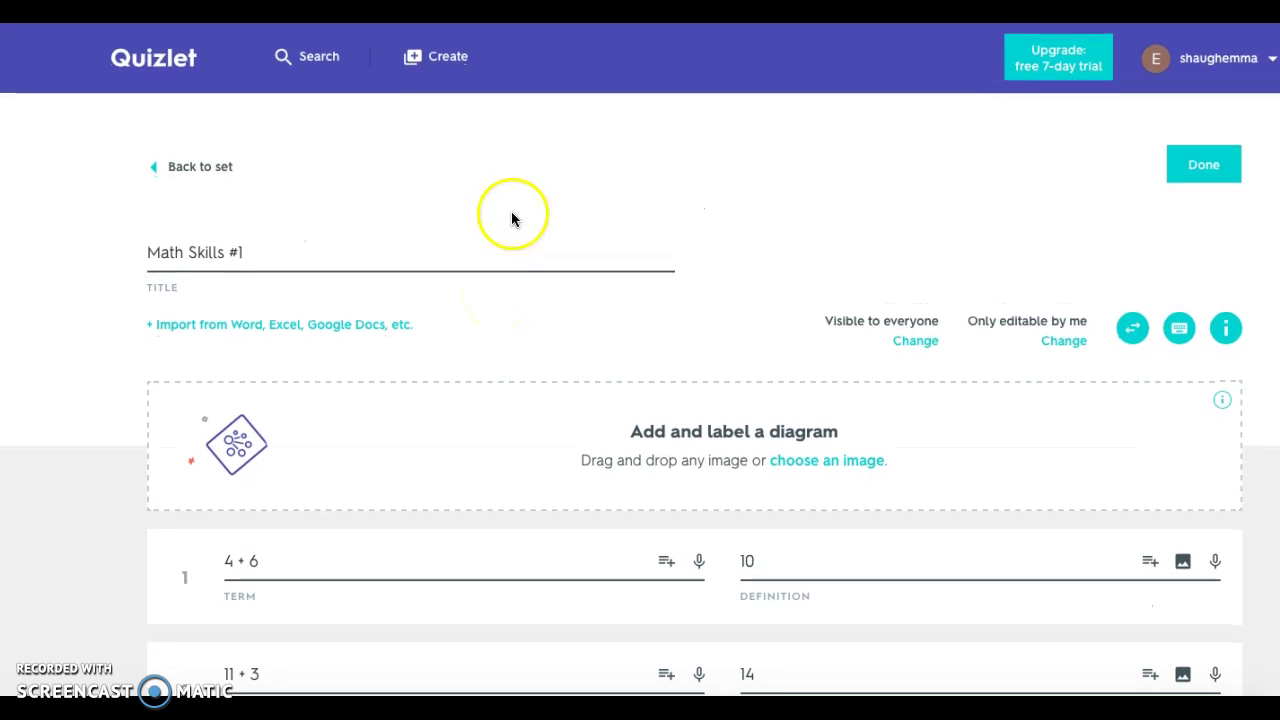
scroll(417, 391, down, 10)
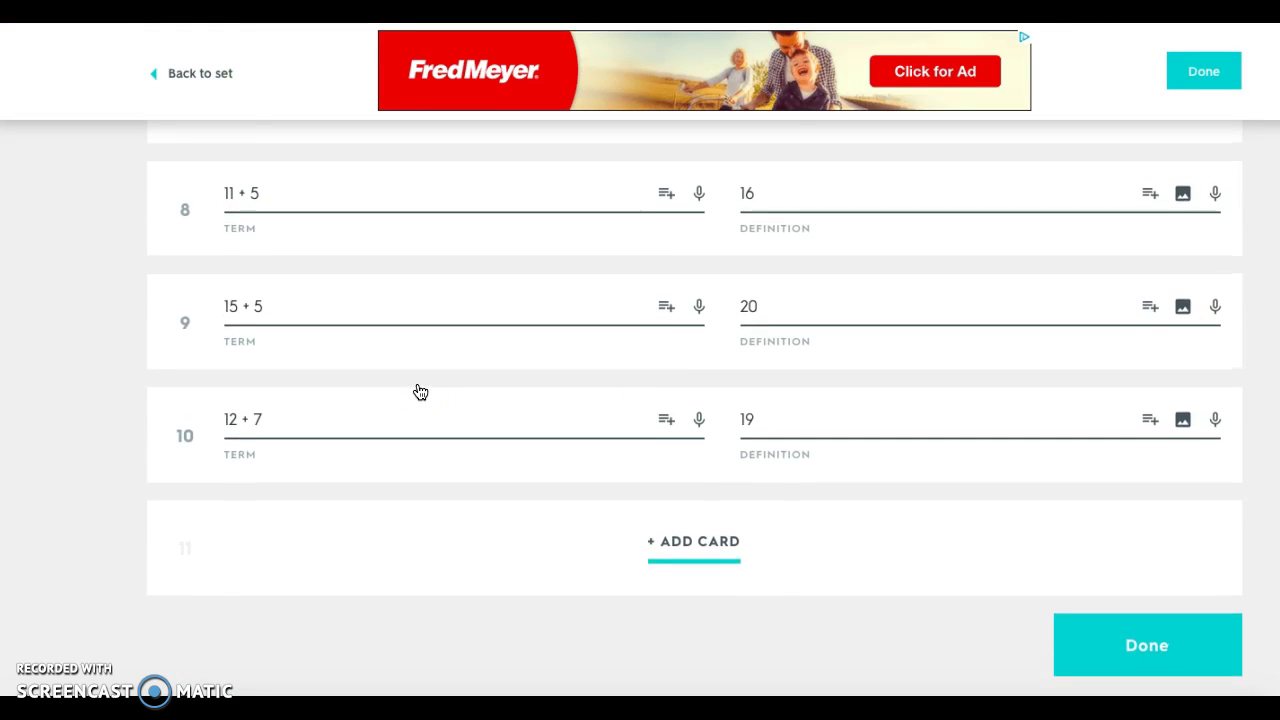
scroll(420, 391, up, 10)
Return to the home dashboard and open the Quizlet Plus upgrade plans from the account menu.
click(235, 64)
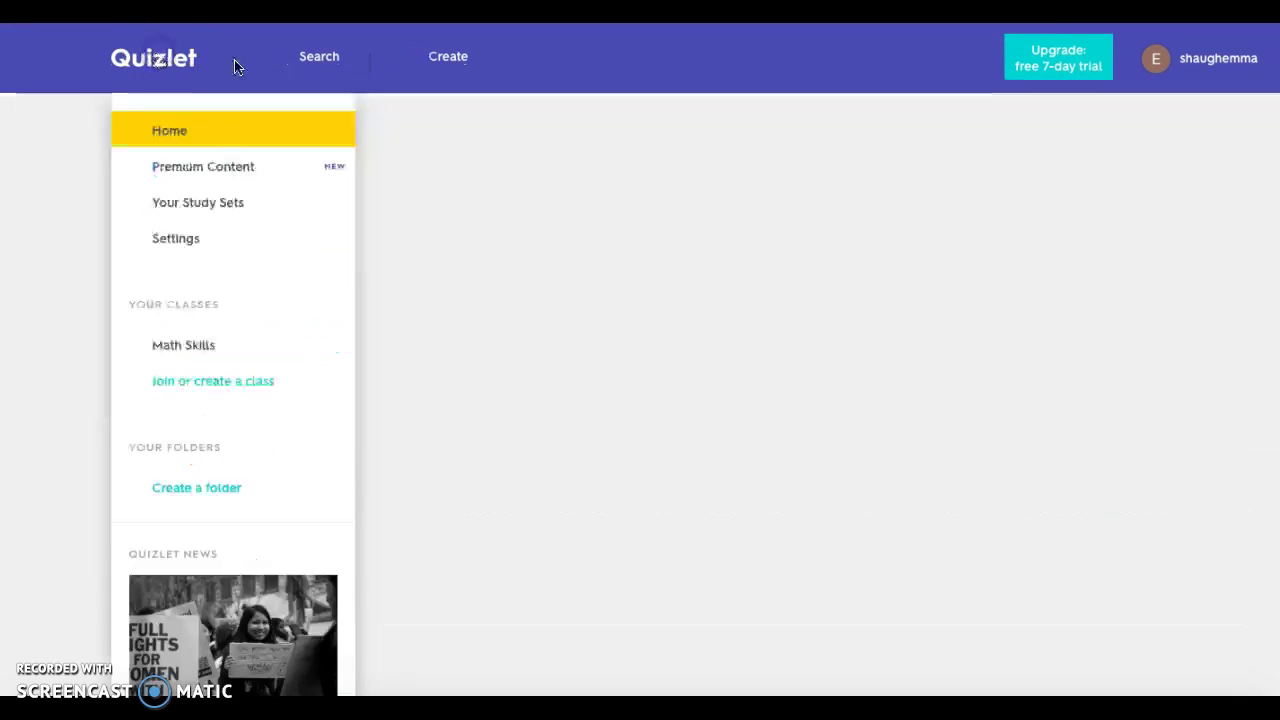
scroll(839, 386, down, 3)
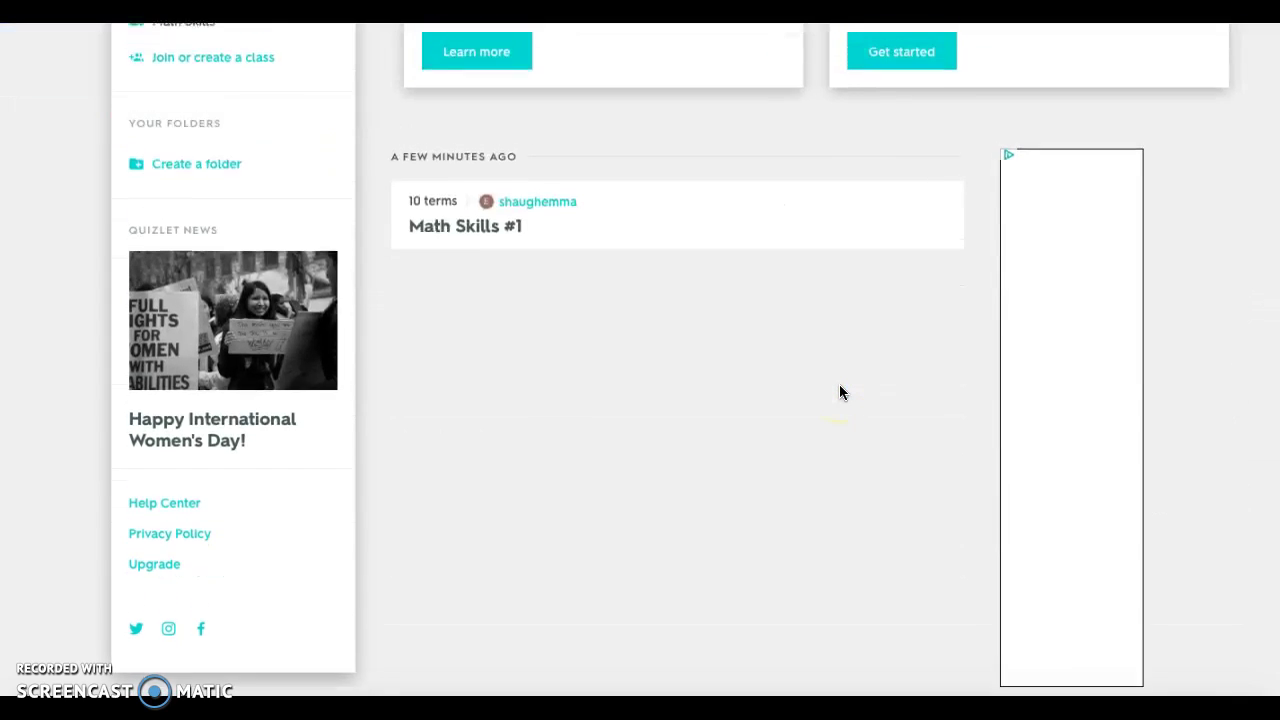
scroll(839, 391, up, 3)
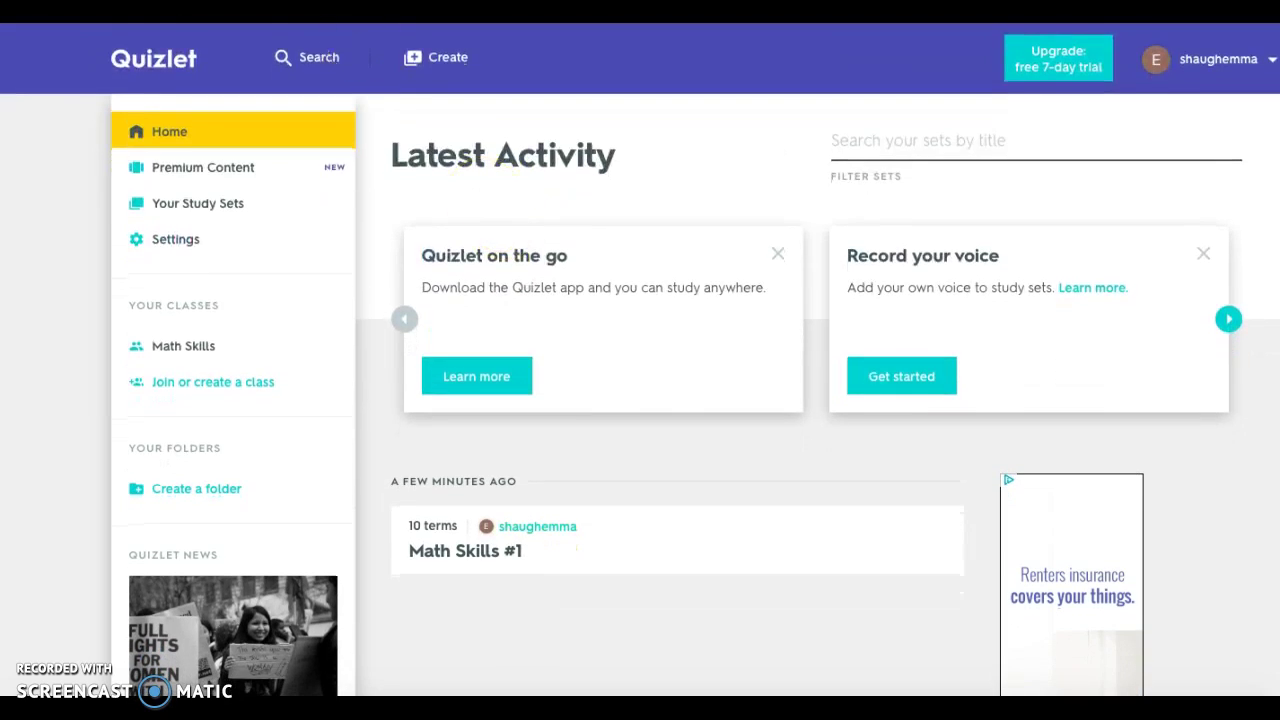
click(1227, 66)
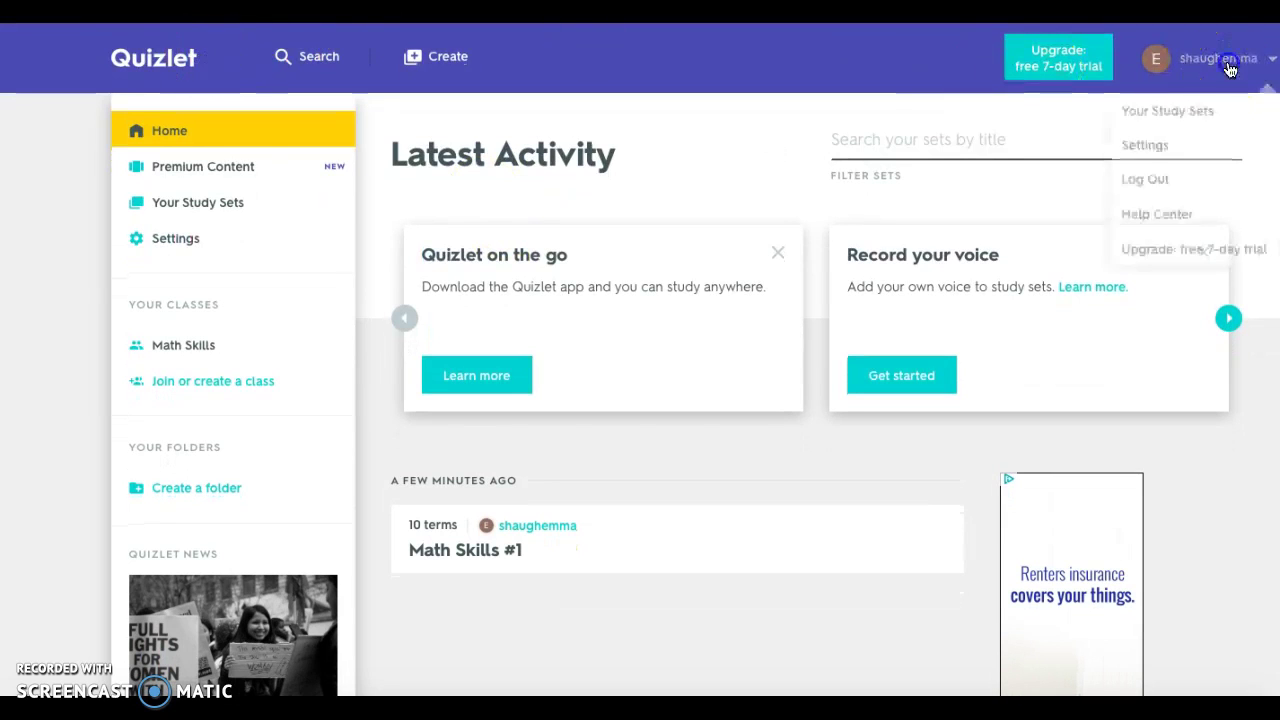
click(1077, 51)
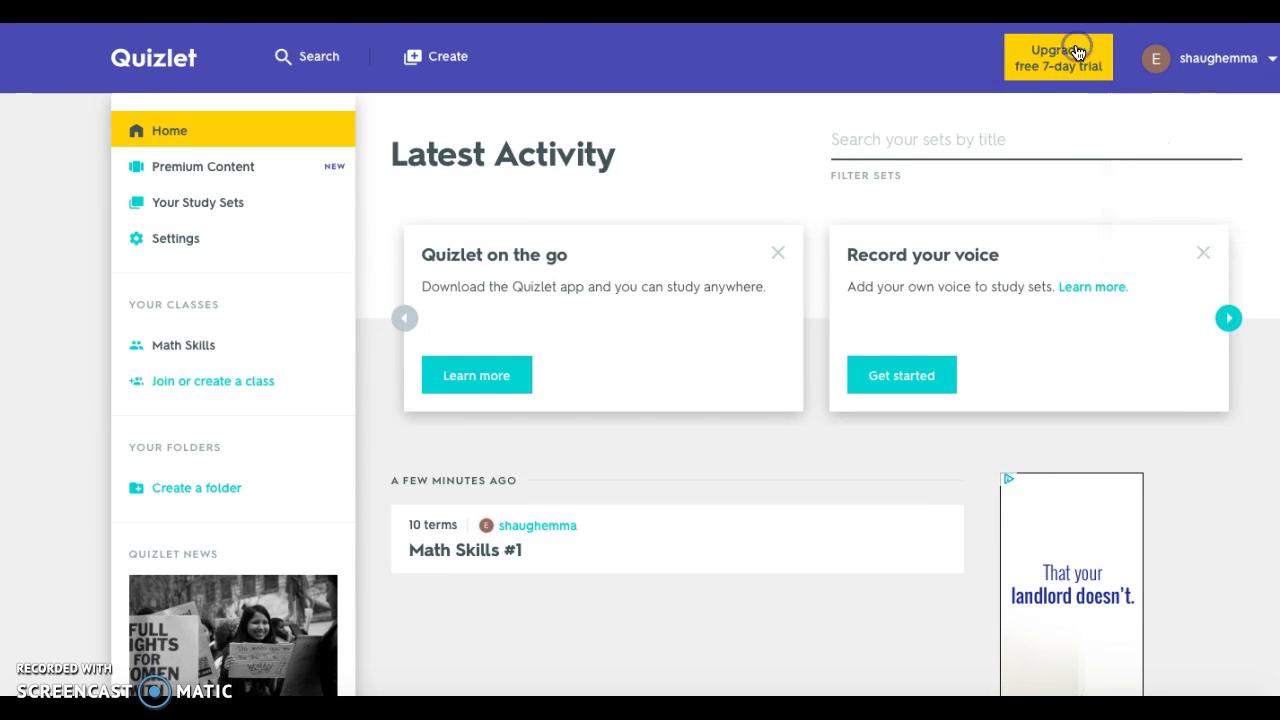
Scroll the upgrade page to compare Quizlet Plus ($19.99 yearly) and Quizlet Go ($11.99) plan features.
scroll(766, 543, down, 4)
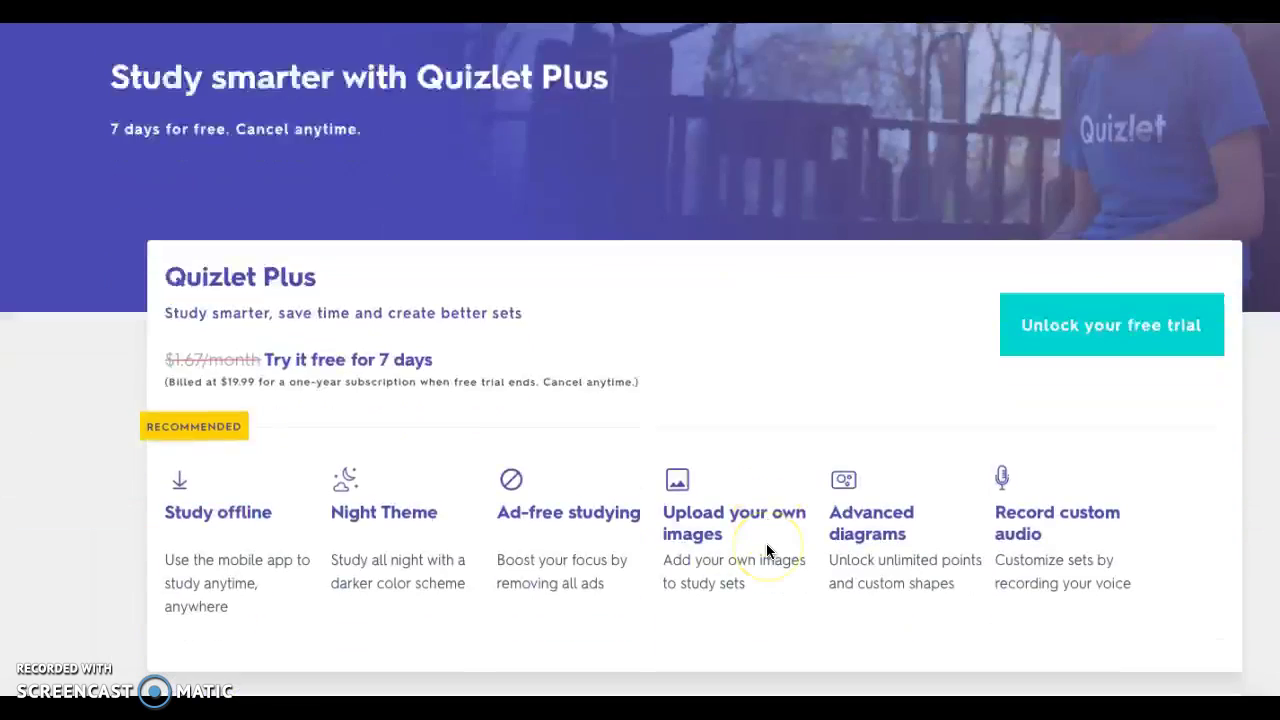
scroll(750, 520, down, 1)
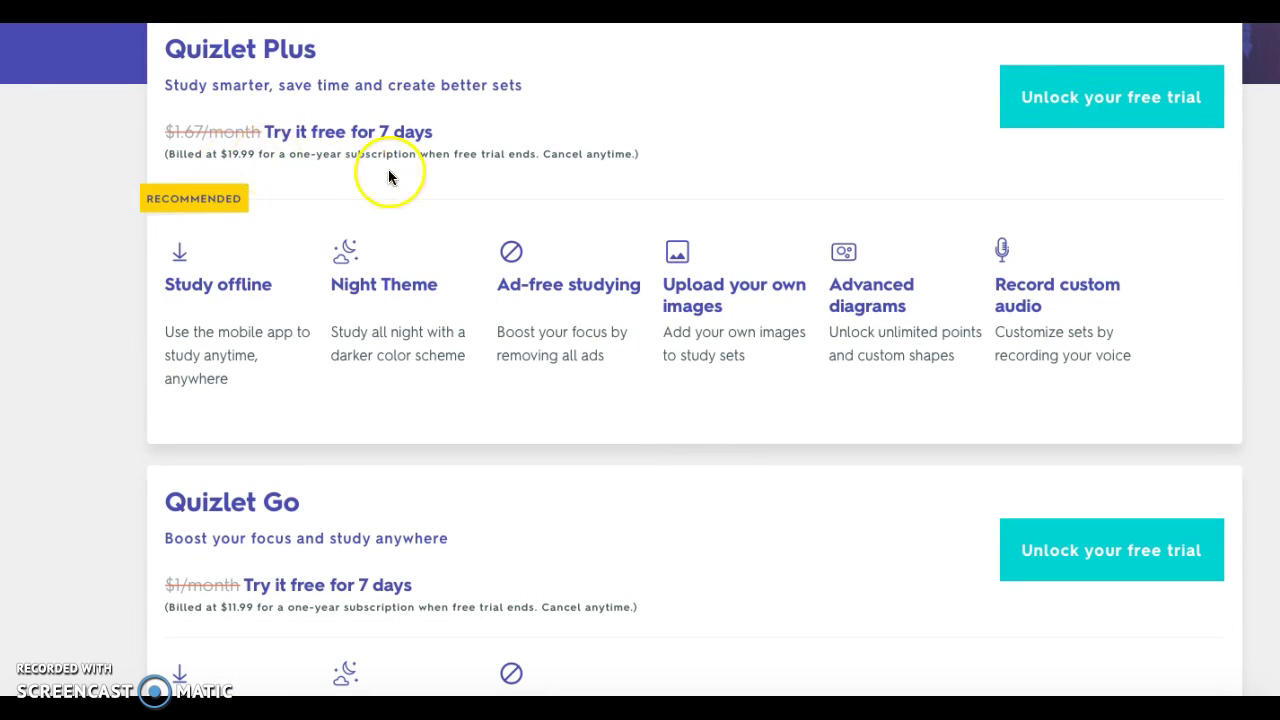
scroll(329, 462, down, 2)
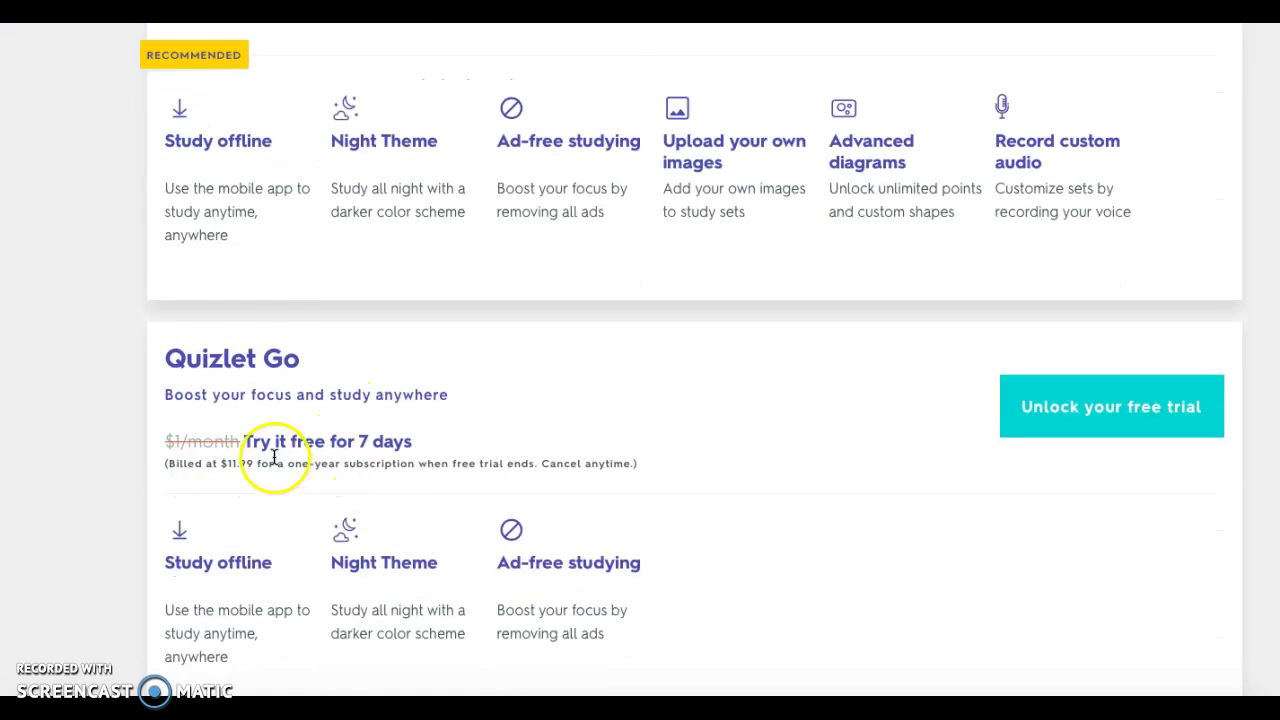
scroll(251, 320, up, 2)
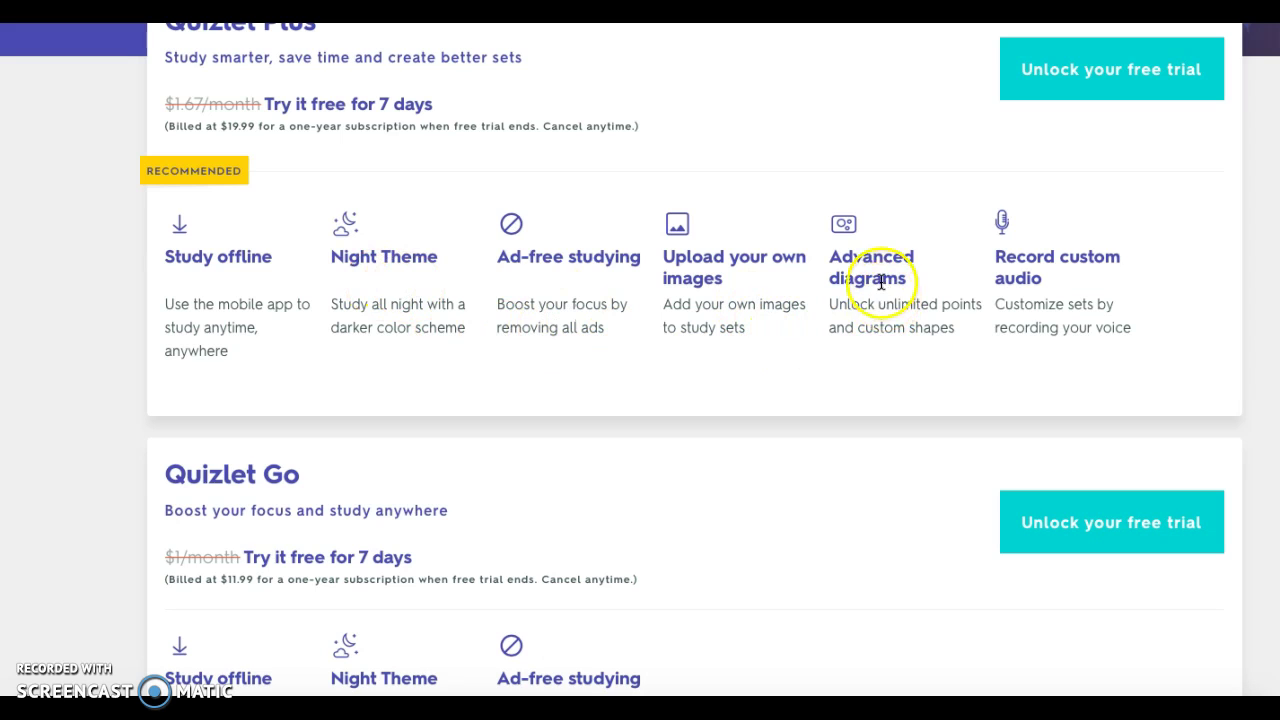
scroll(801, 495, down, 4)
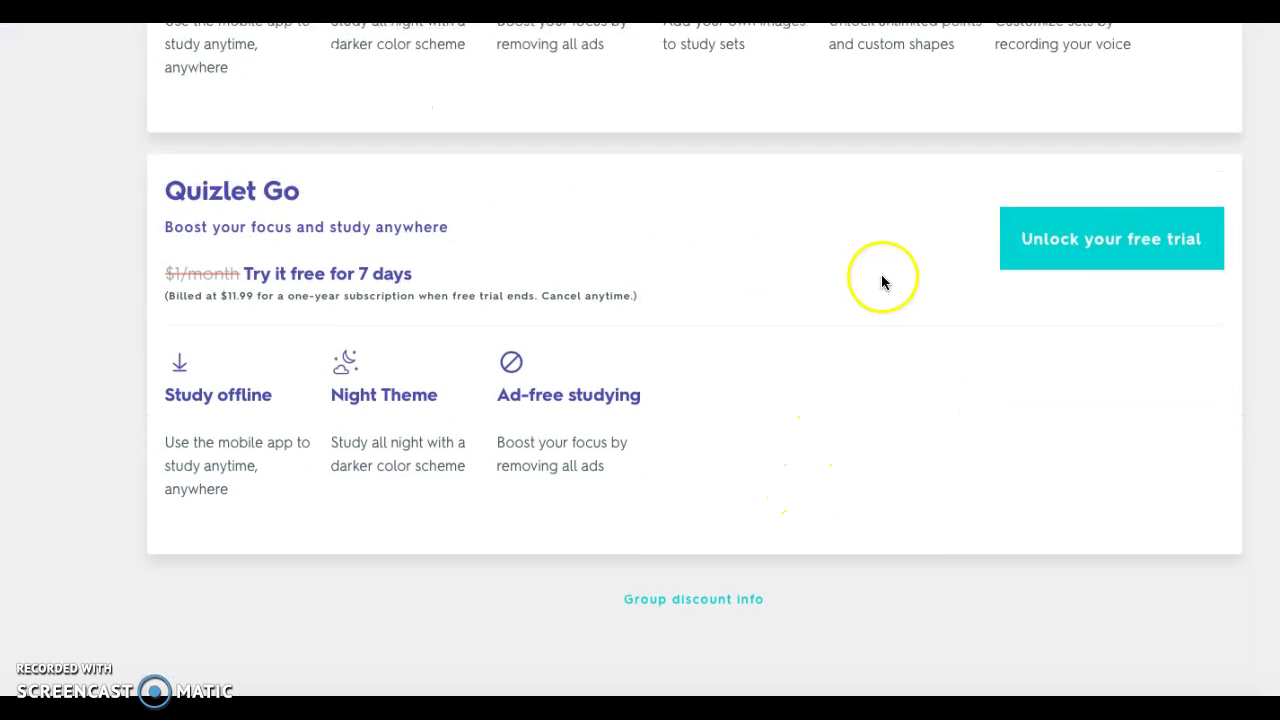
scroll(880, 280, up, 7)
scroll(744, 349, down, 1)
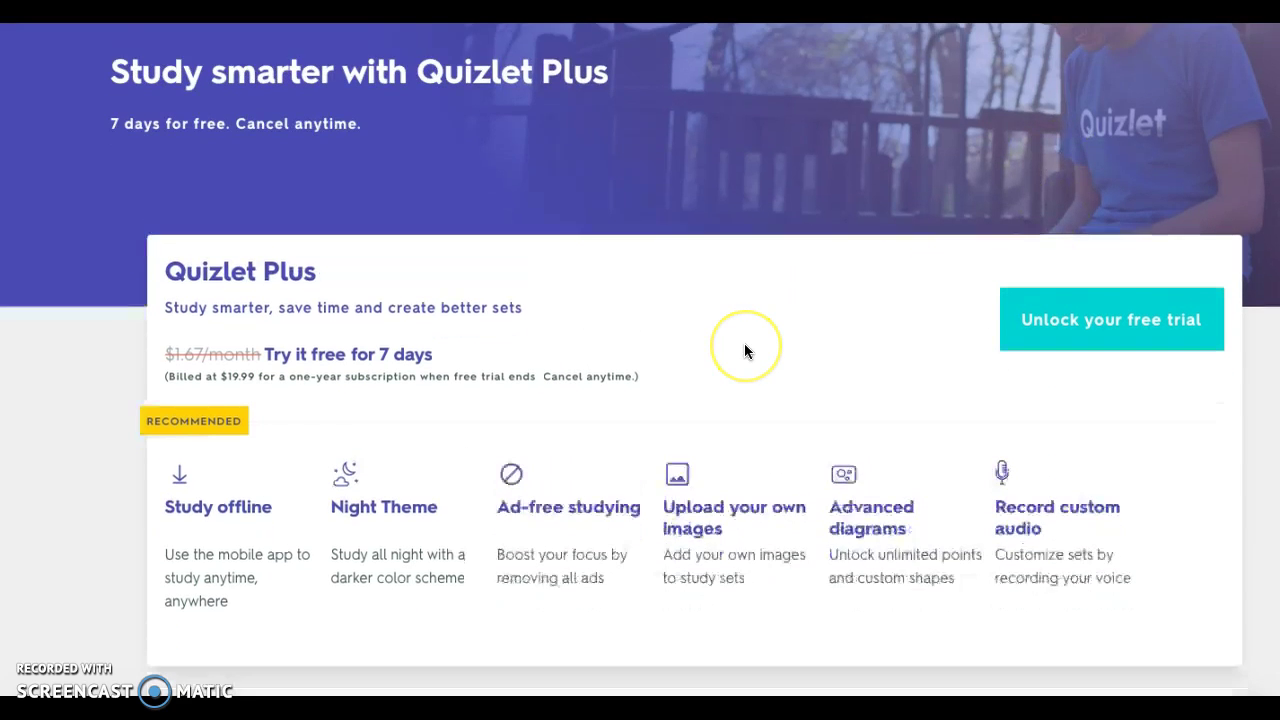
scroll(744, 350, up, 3)
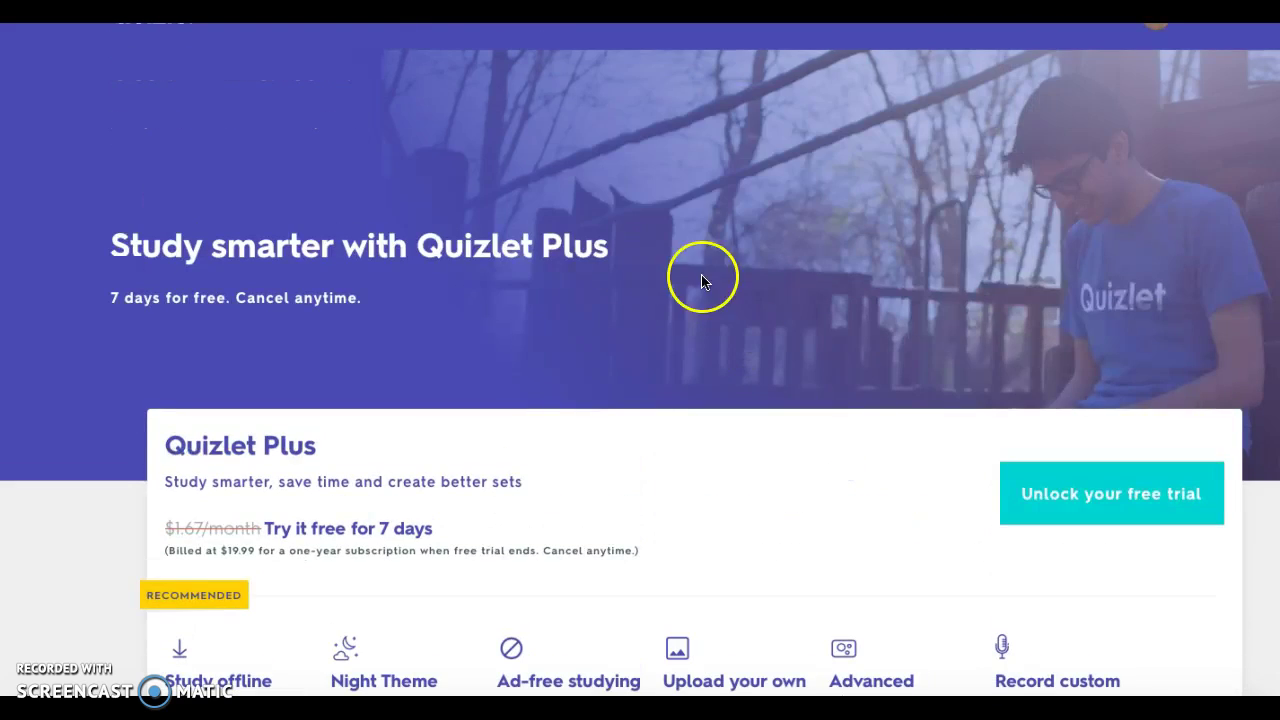
scroll(611, 274, down, 5)
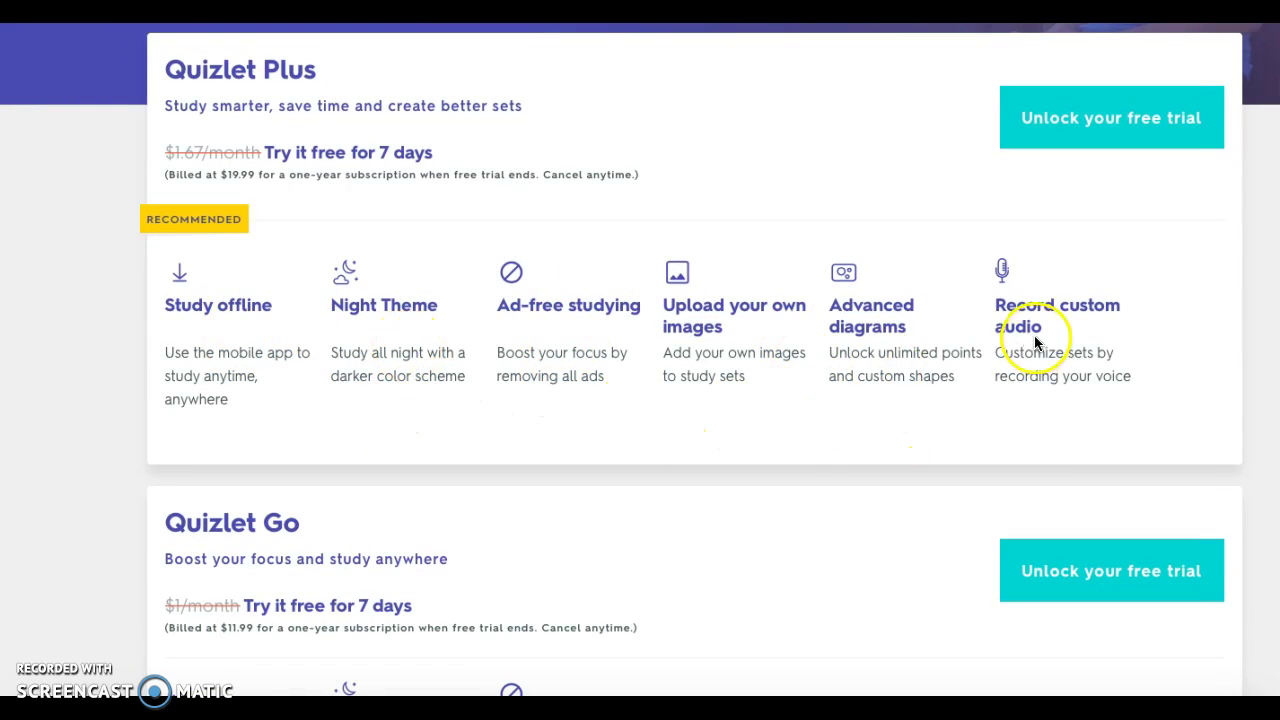
scroll(808, 400, down, 3)
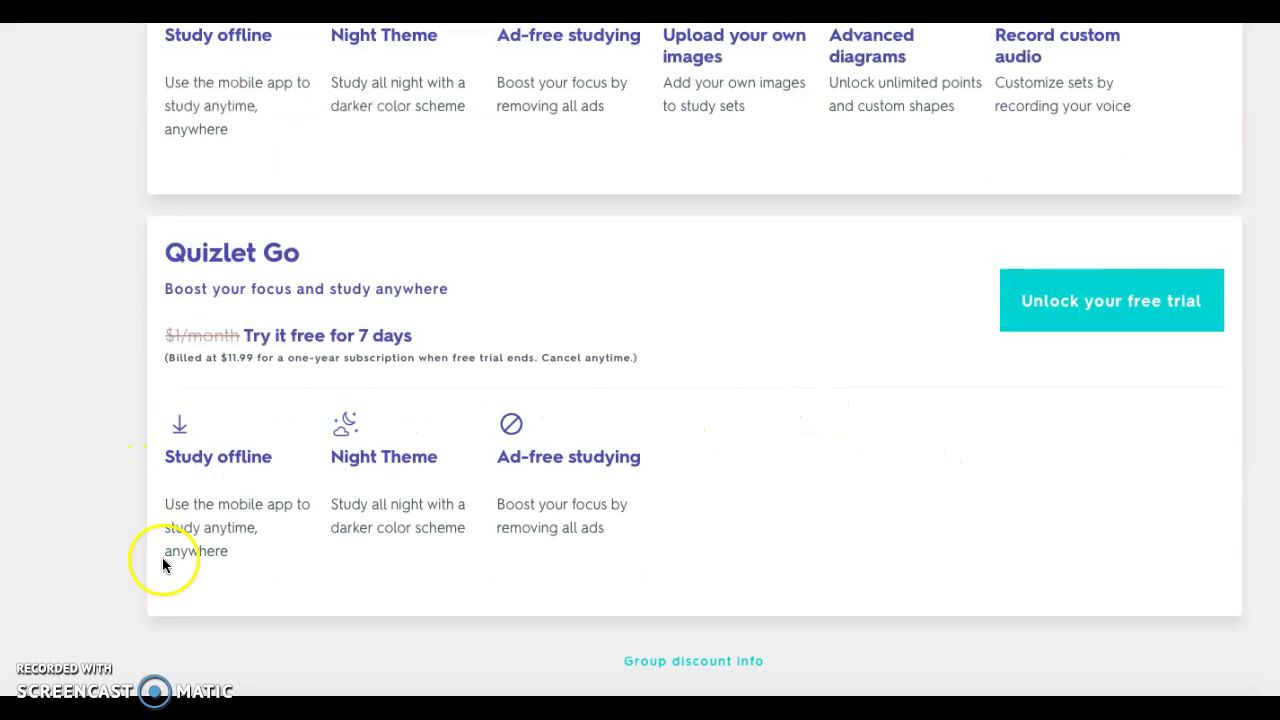
scroll(466, 539, up, 8)
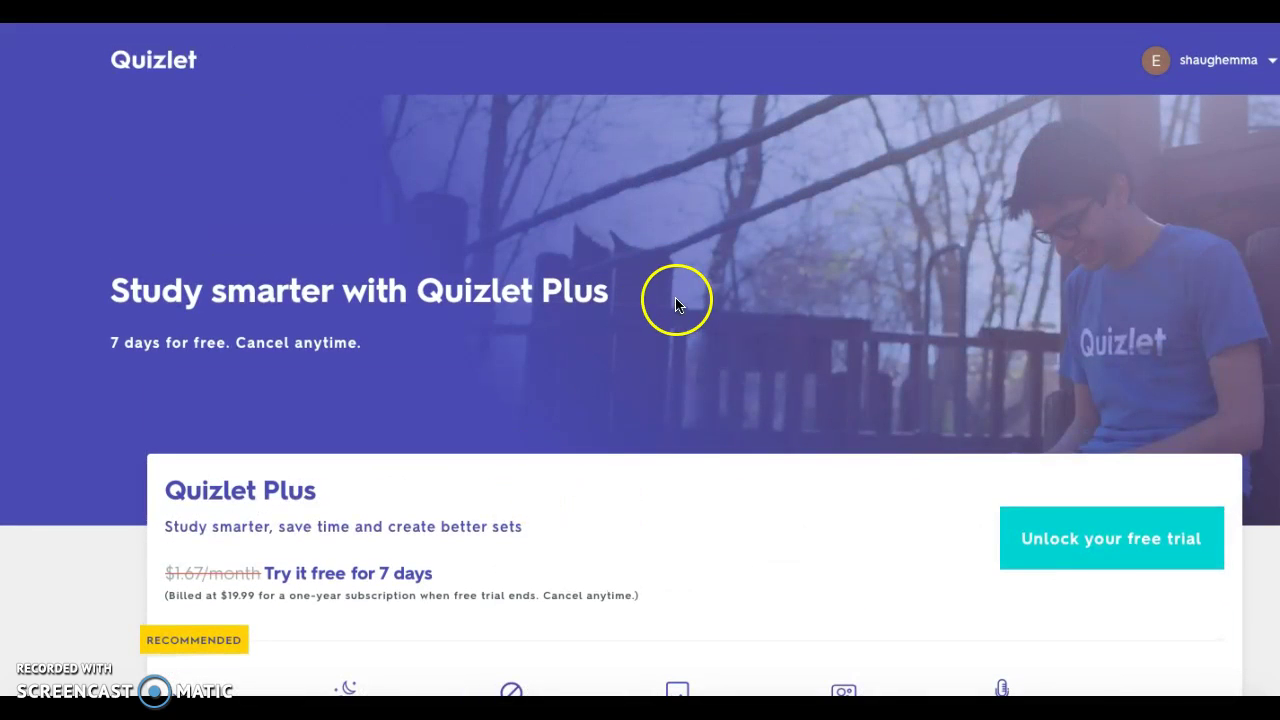
Use the Quizlet logo in the top bar to return to the signed-in home page.
click(174, 60)
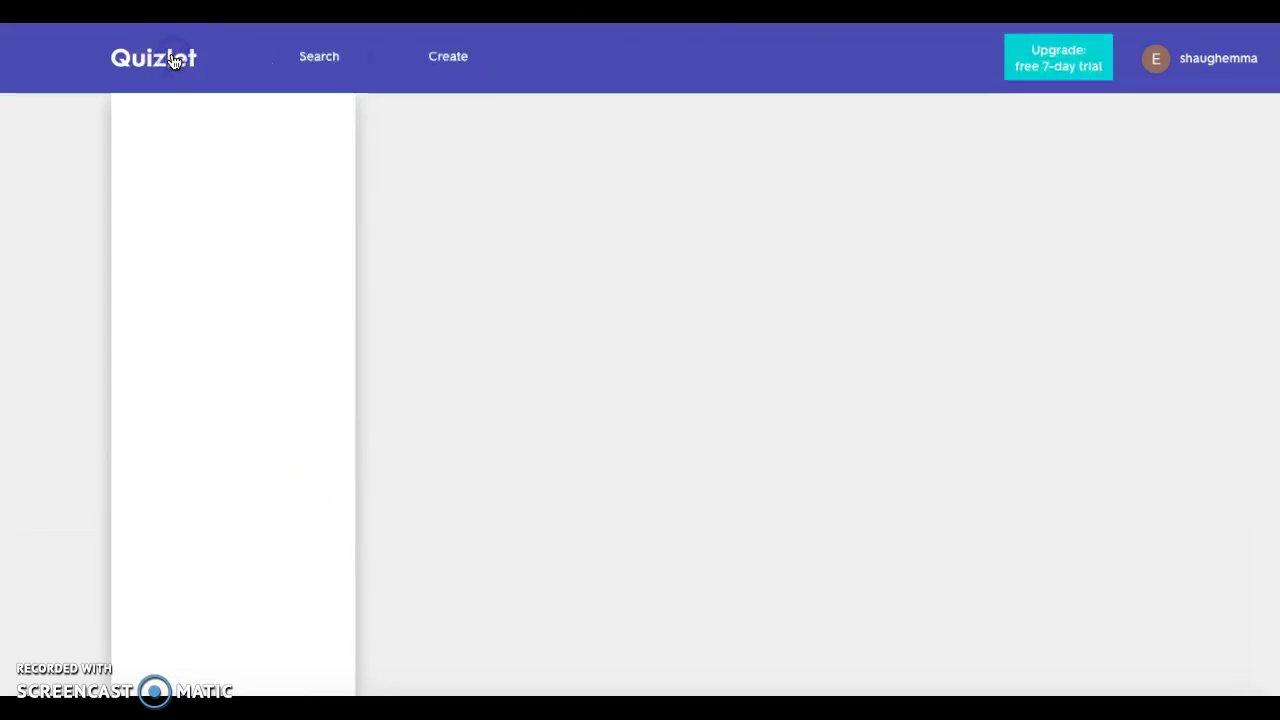